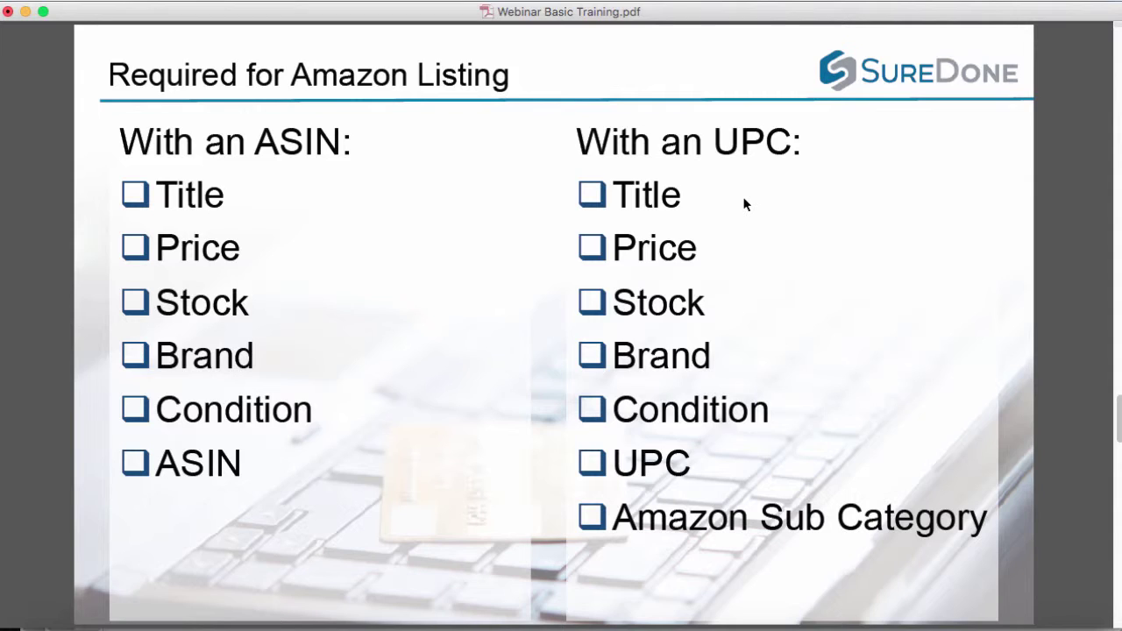
- Switch from the webinar slides to SureDone in the browser and open the form for adding a new product
key("Right")
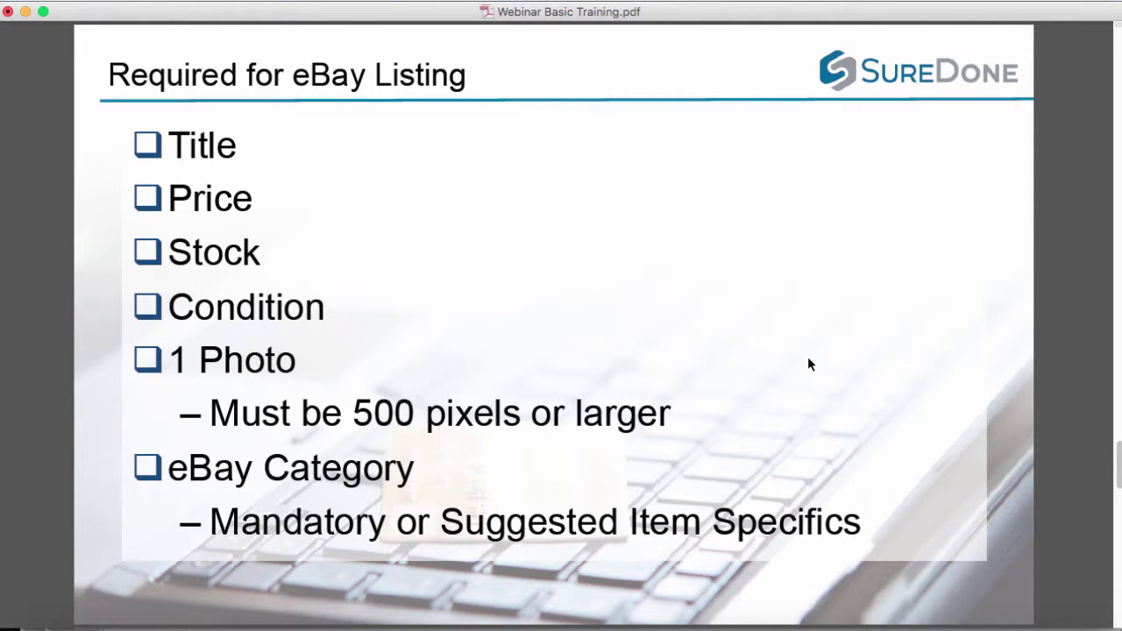
left_click(639, 618)
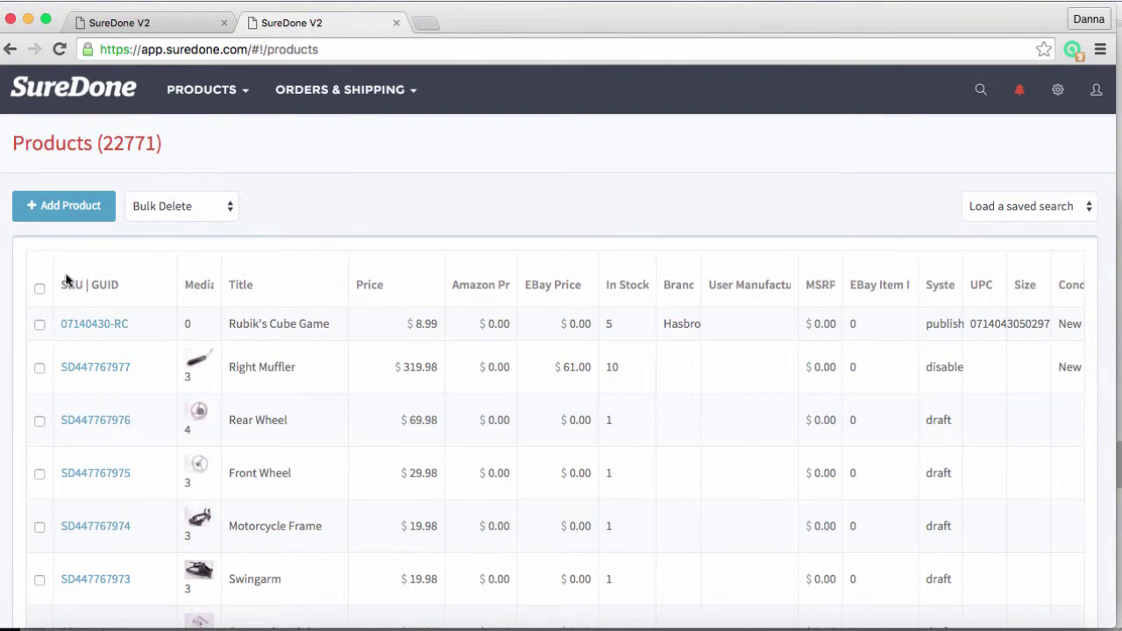
left_click(233, 90)
left_click(206, 139)
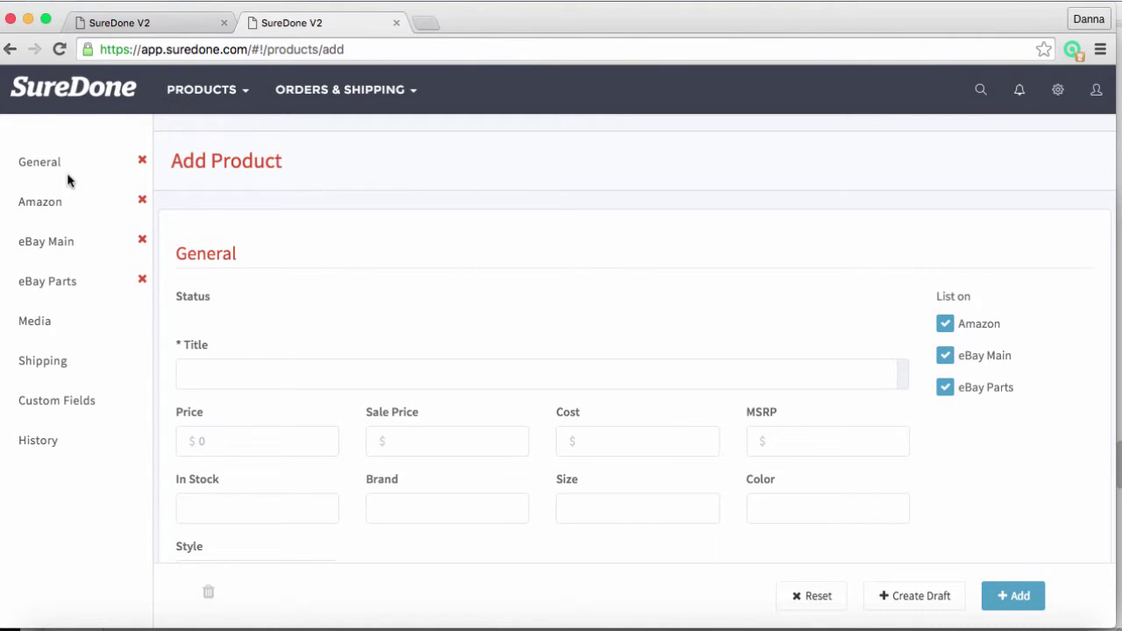
- Exclude eBay Parts from the channels the new product is listed on
scroll(52, 248, "down", 1)
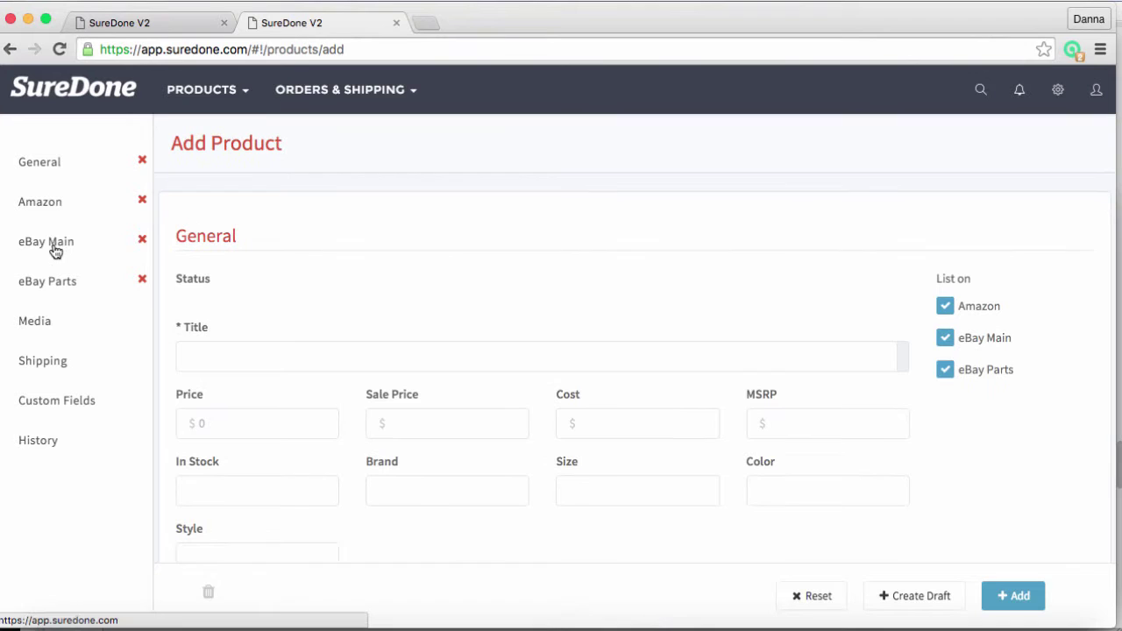
left_click(53, 248)
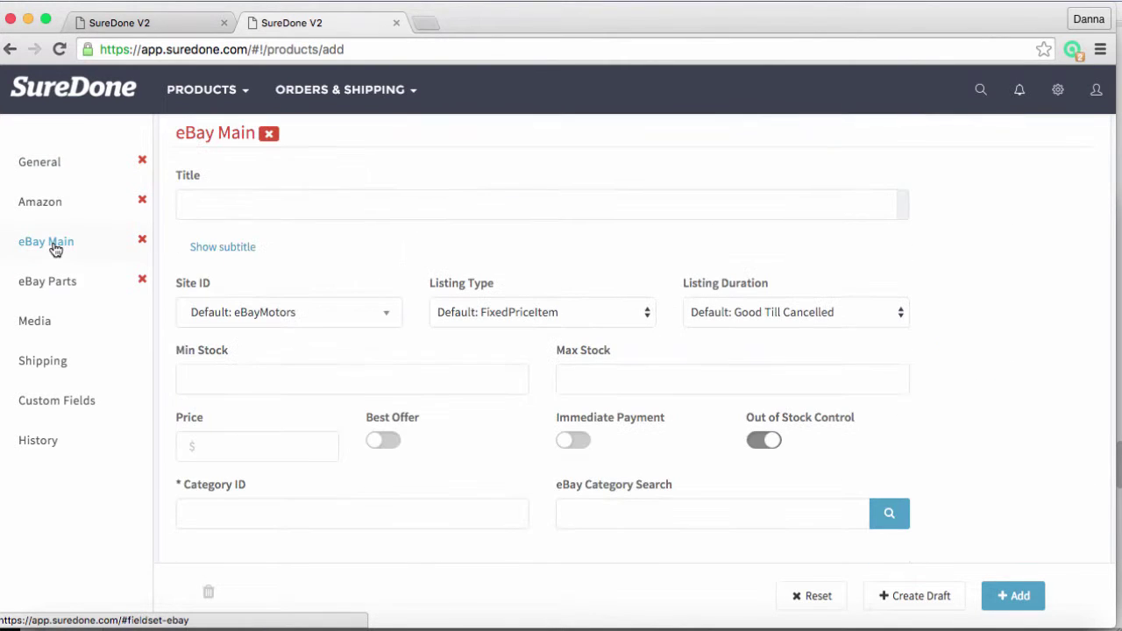
left_click(50, 170)
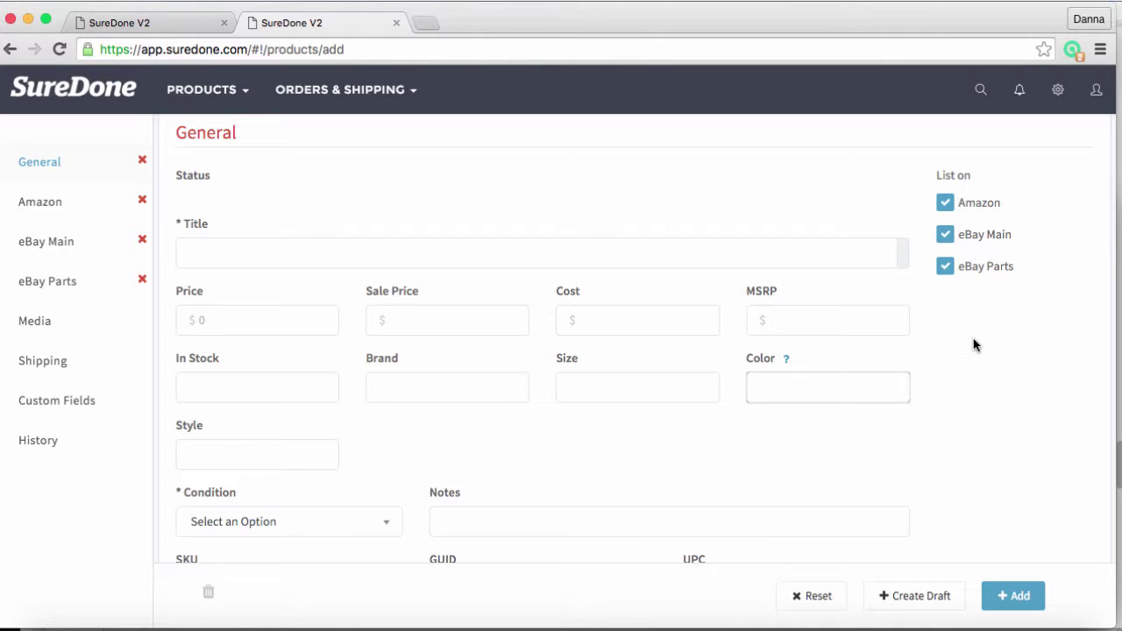
left_click(945, 267)
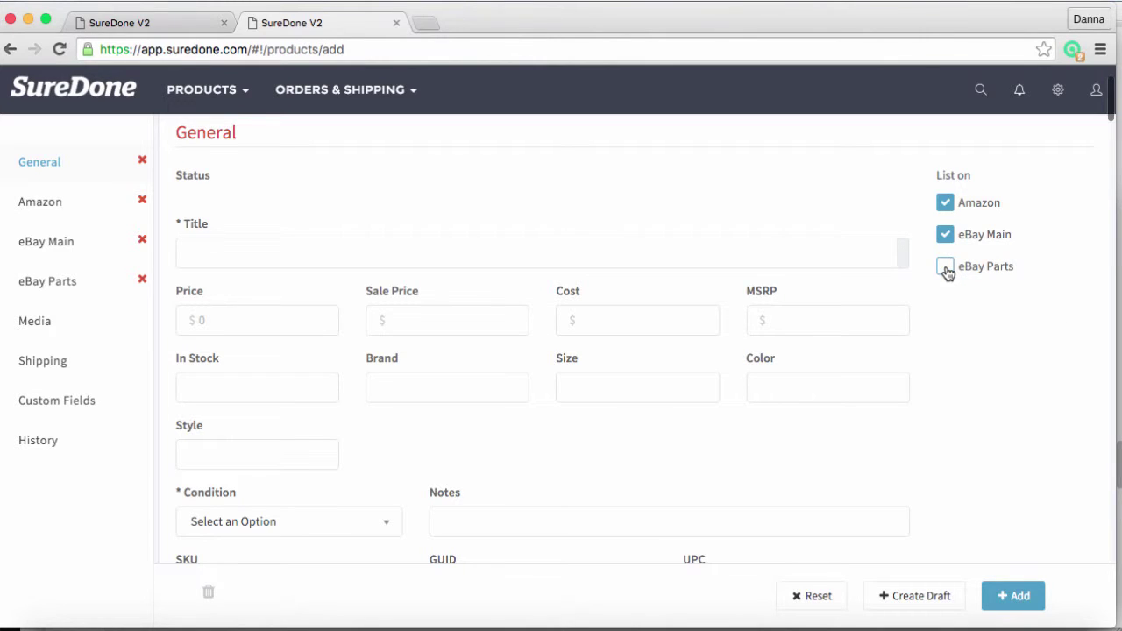
- Enter "Vortex 520 Aluminum Rear Sprocket 45T" from the Basic Webinar Listing.rtf notes as the product's title
left_click(716, 624)
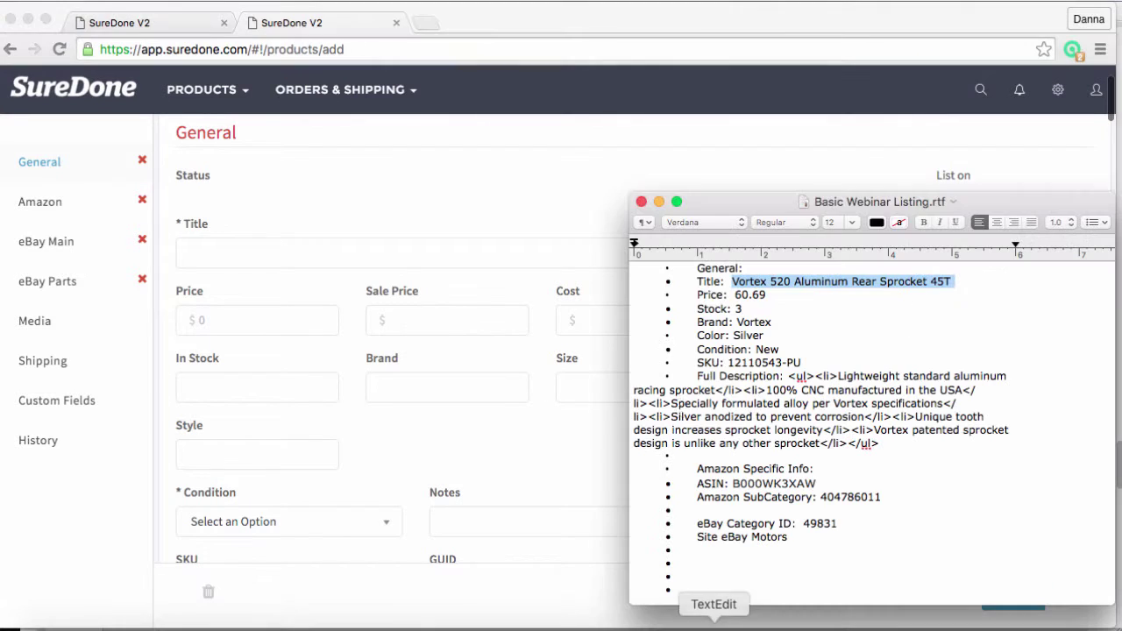
left_click(395, 253)
left_click(395, 253)
type("Vortex 520 Aluminum Rear Sprocket 45T")
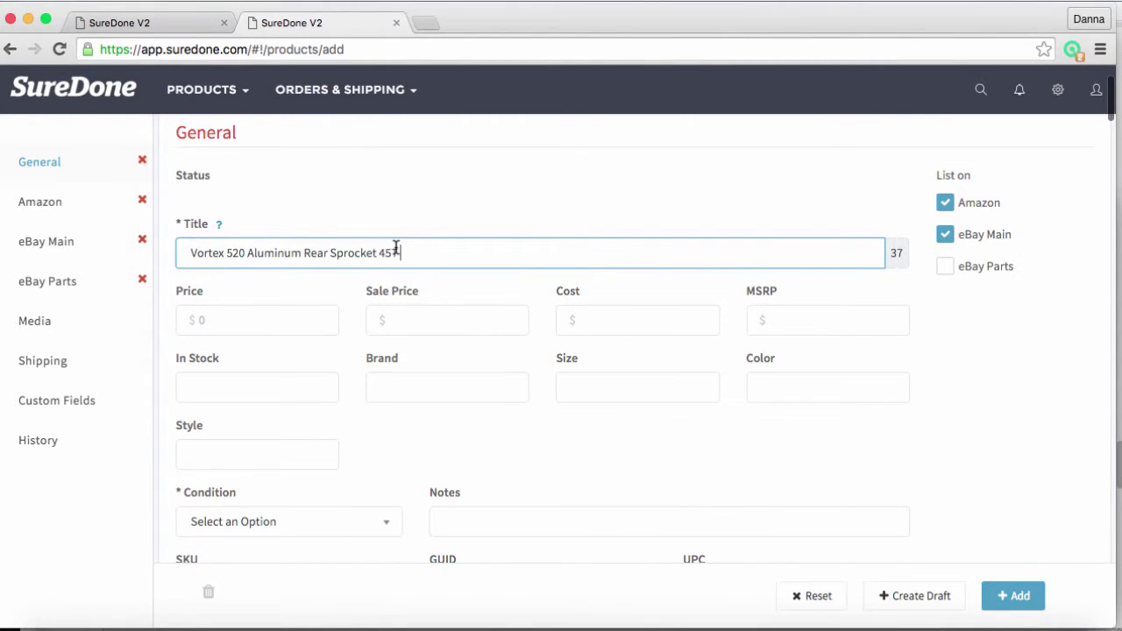
- Set the product's general price to 60.69 and its in-stock quantity to 4
left_click(280, 325)
type("6")
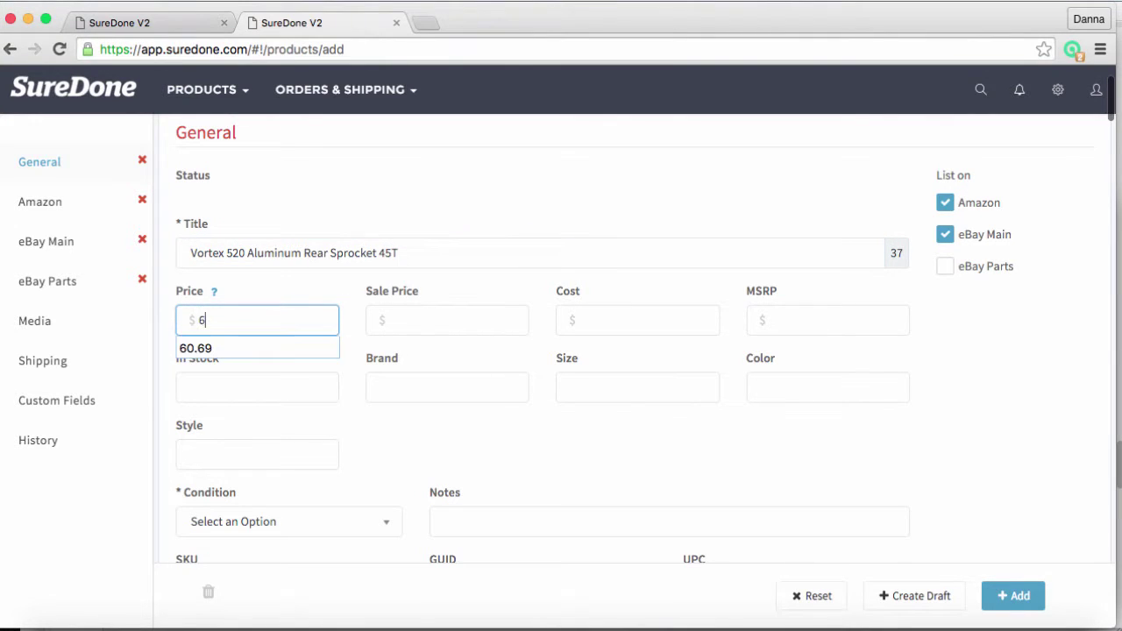
type("0.69")
left_click(255, 391)
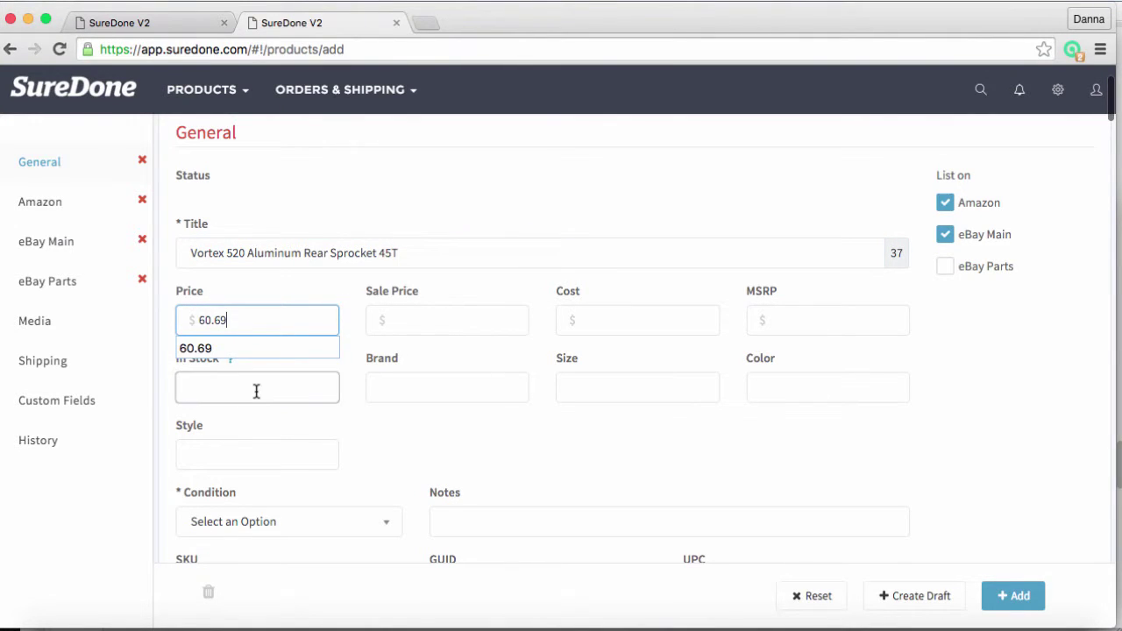
type("4")
- Set the product's brand to Vortex and its color to Silver
left_click(422, 391)
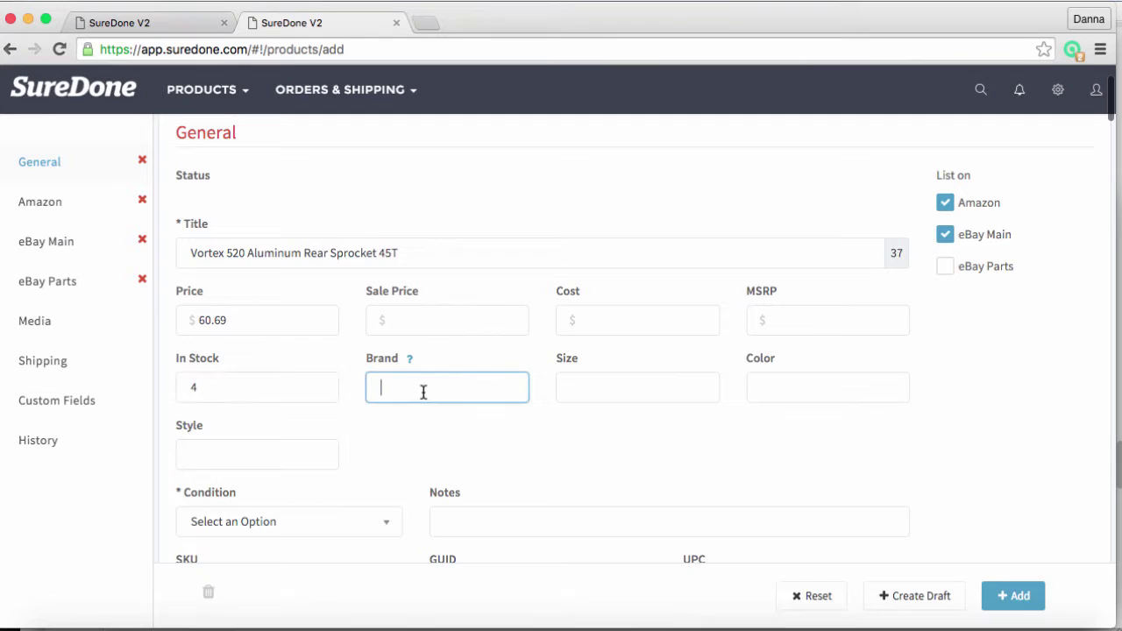
type("Vo")
left_click(426, 409)
left_click(788, 392)
type("Silver")
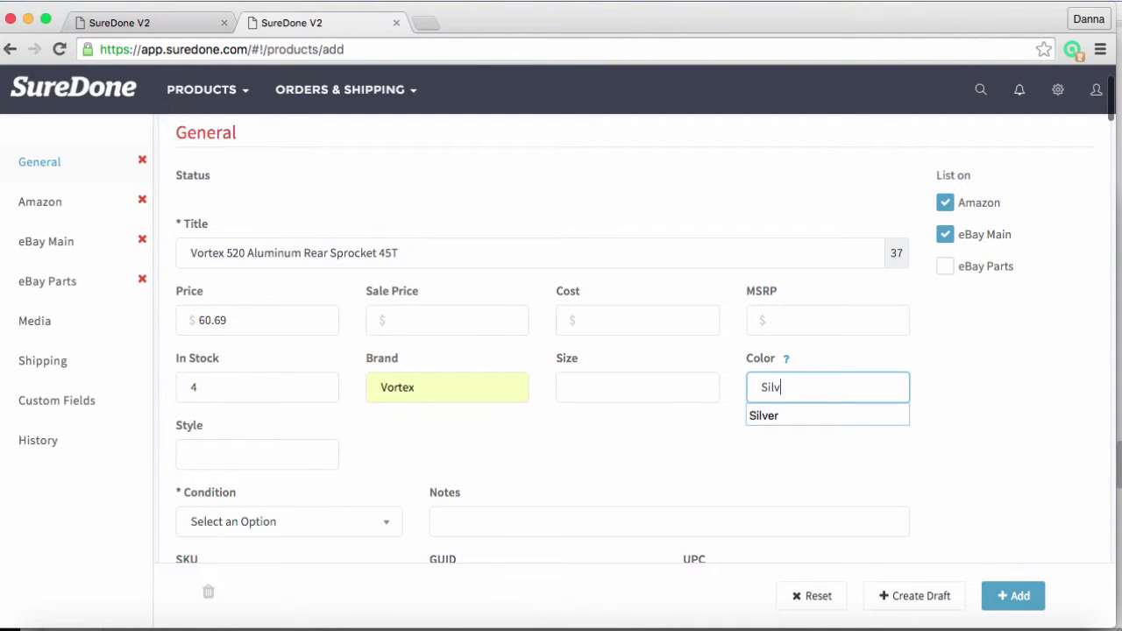
left_click(788, 416)
- Set the product's condition to New
scroll(658, 438, "down", 3)
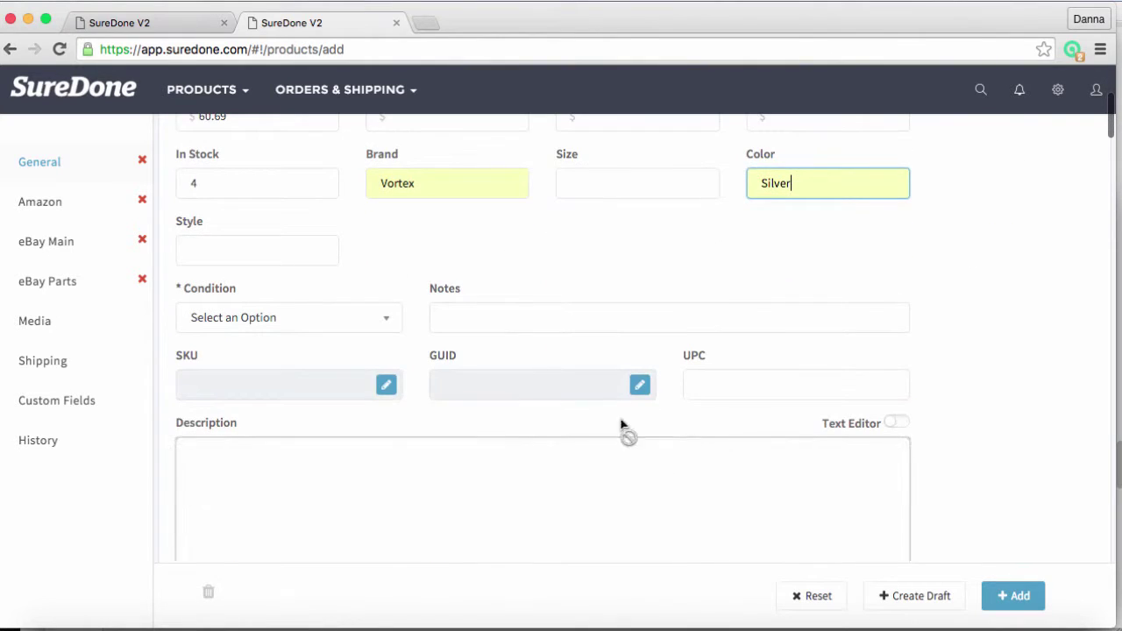
left_click(350, 329)
left_click(335, 507)
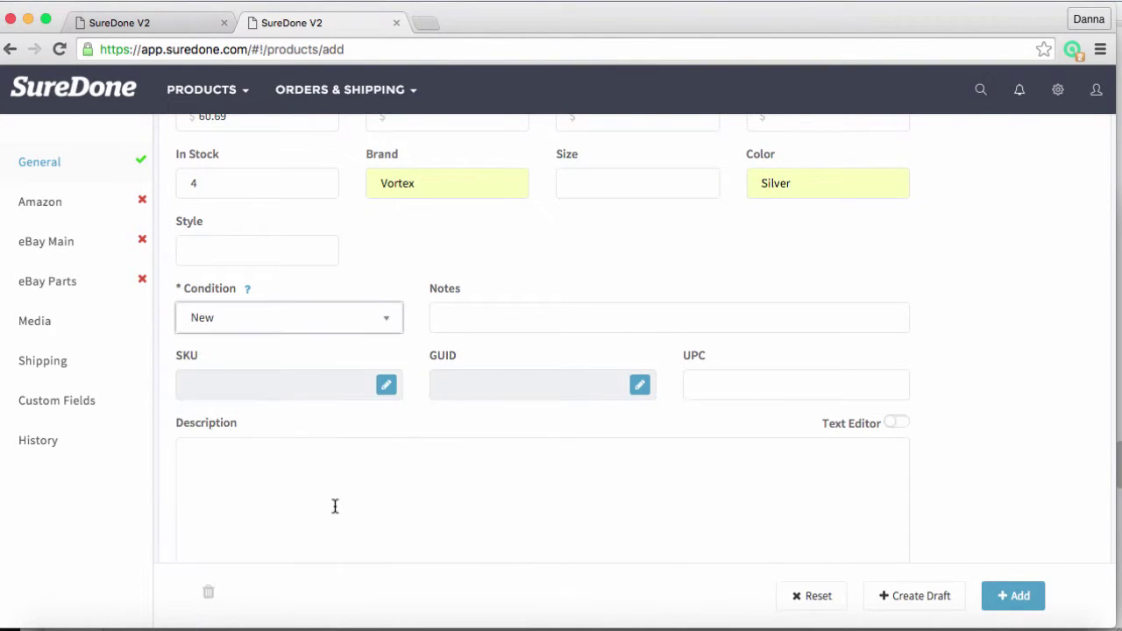
- Unlock the SKU for editing and fill it with 12110543-PU copied from the Basic Webinar Listing.rtf notes in TextEdit
left_click(389, 383)
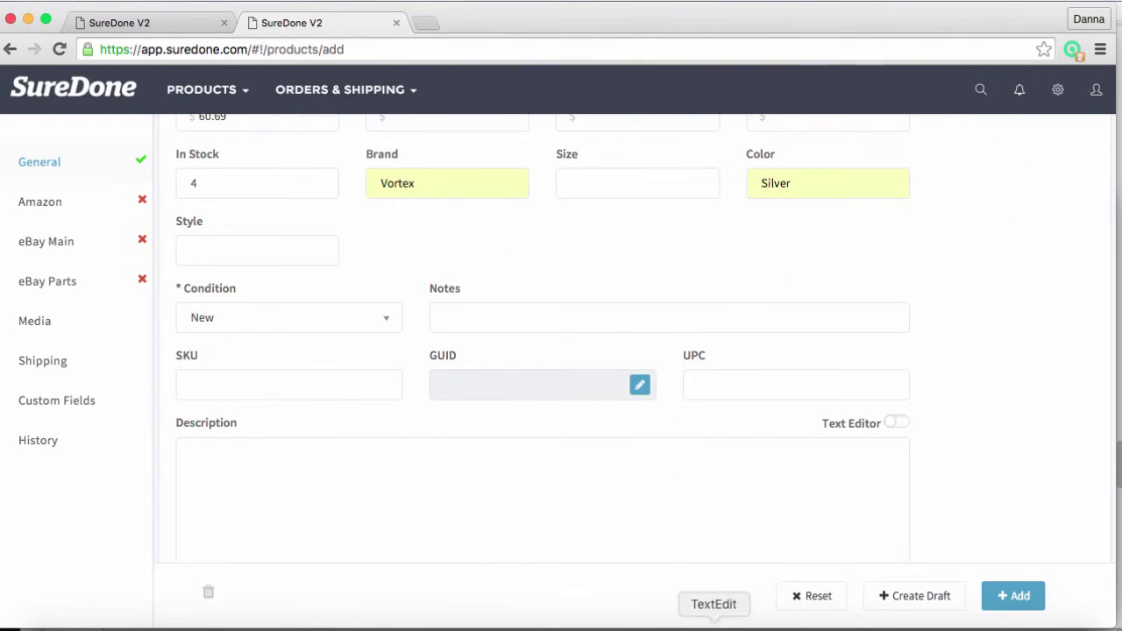
left_click(714, 624)
left_click_drag(727, 362, 804, 363)
key("super+c")
left_click(335, 387)
left_click(335, 388)
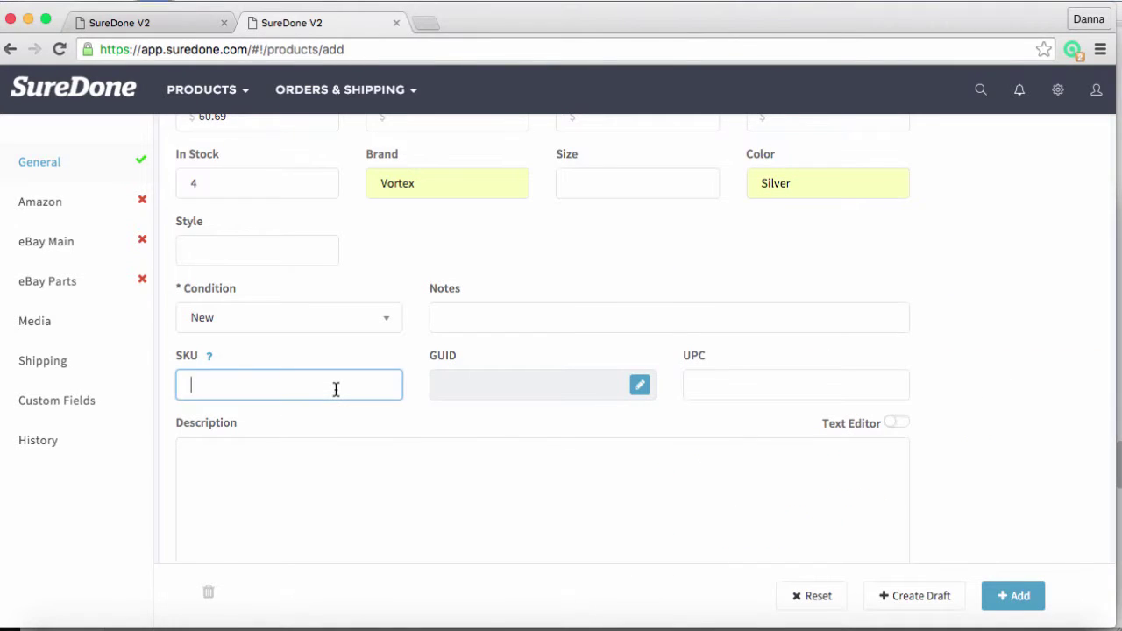
key("super+v")
- Copy the full HTML bullet-list description from the TextEdit notes into the product's Description and turn on its text editor view
left_click(395, 488)
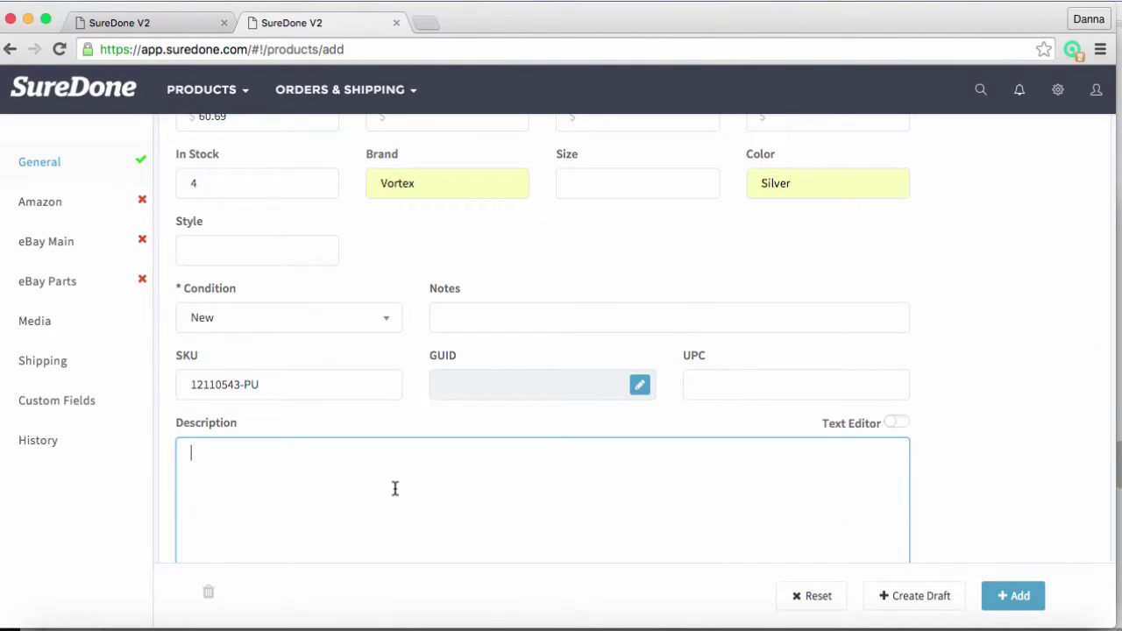
left_click(725, 625)
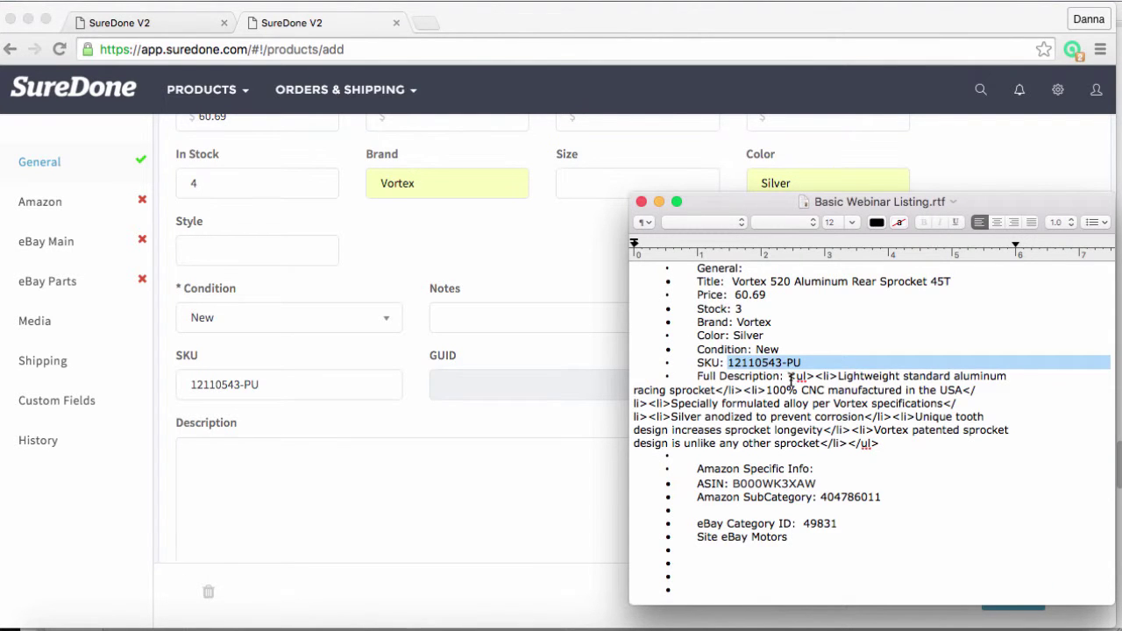
left_click_drag(789, 378, 882, 442)
left_click(498, 484)
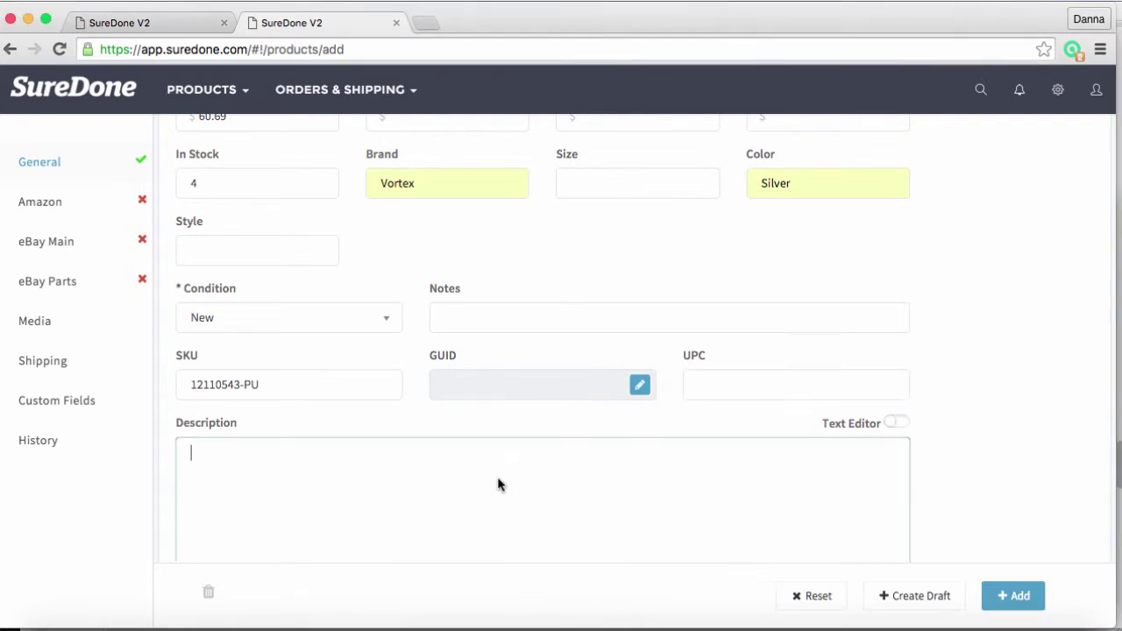
key("super+v")
scroll(498, 485, "down", 3)
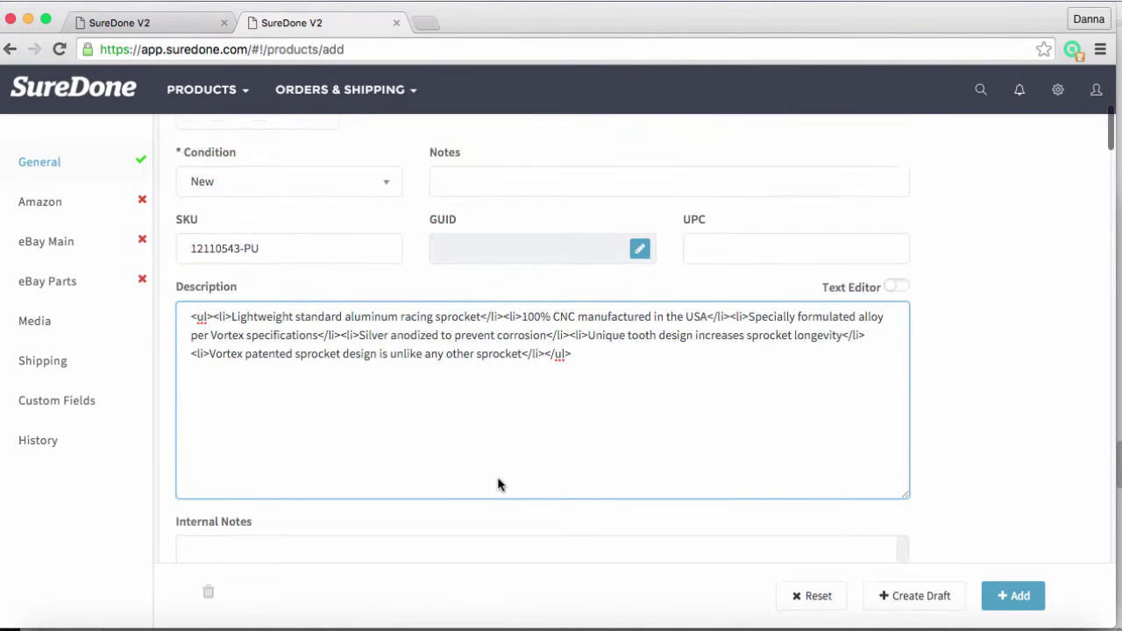
scroll(498, 484, "down", 1)
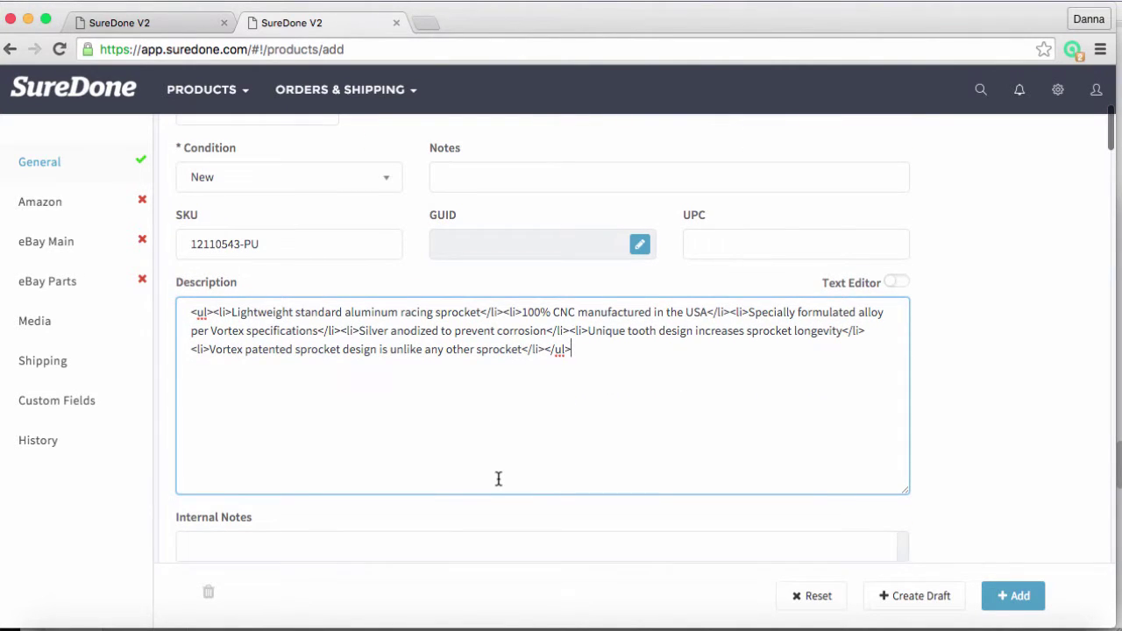
left_click(889, 284)
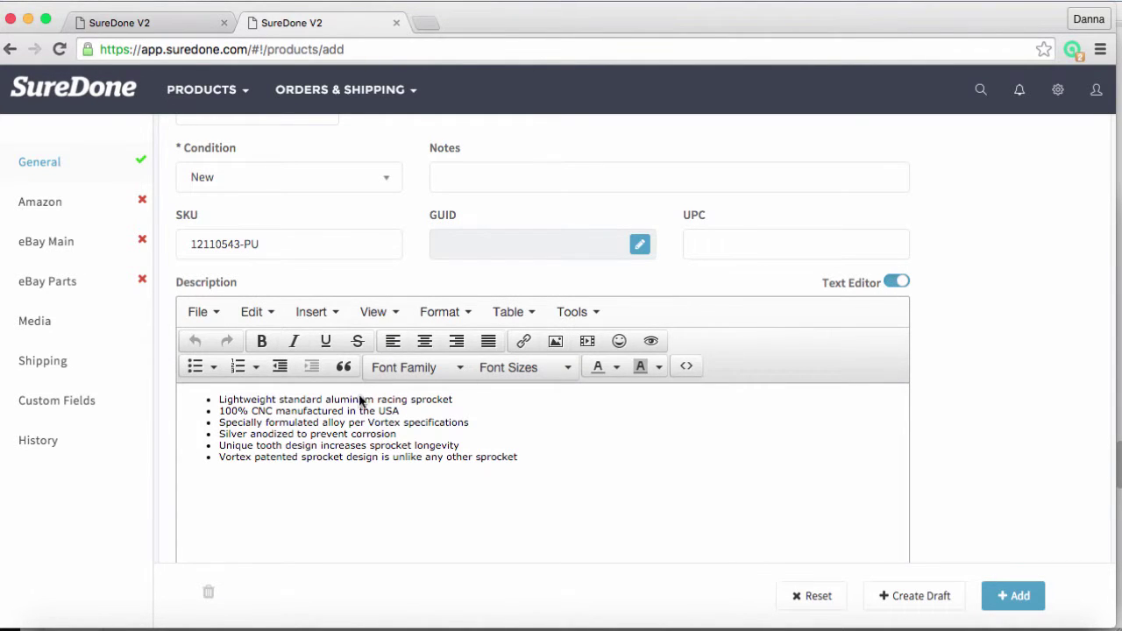
scroll(307, 473, "down", 2)
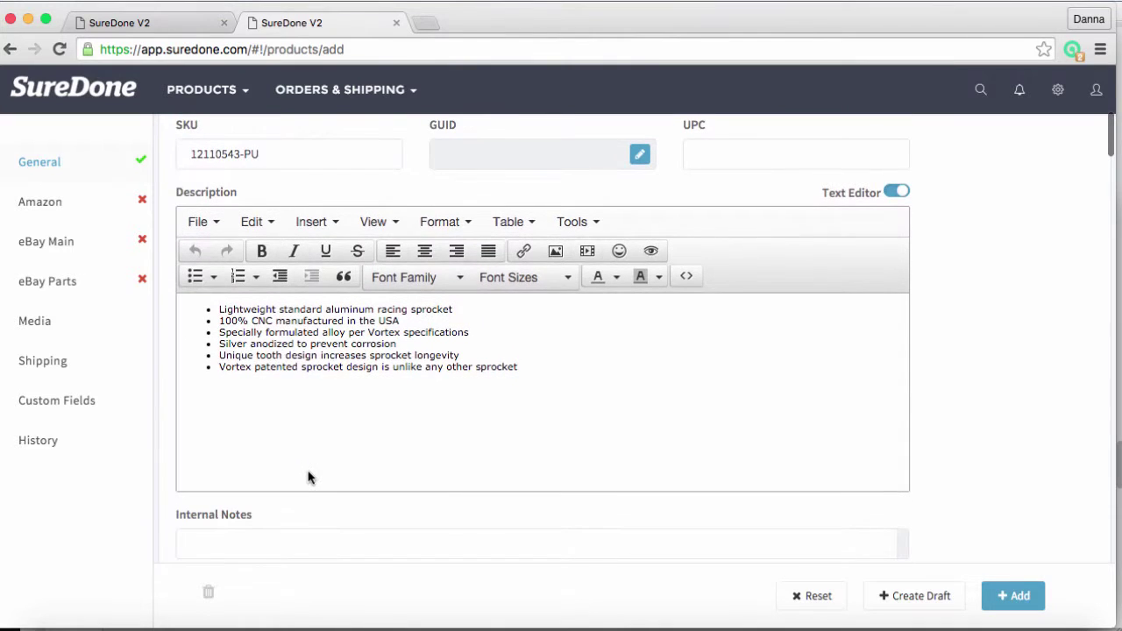
- Fill the Amazon ASIN with B000WK3XAW copied from the Basic Webinar Listing.rtf notes
left_click(46, 209)
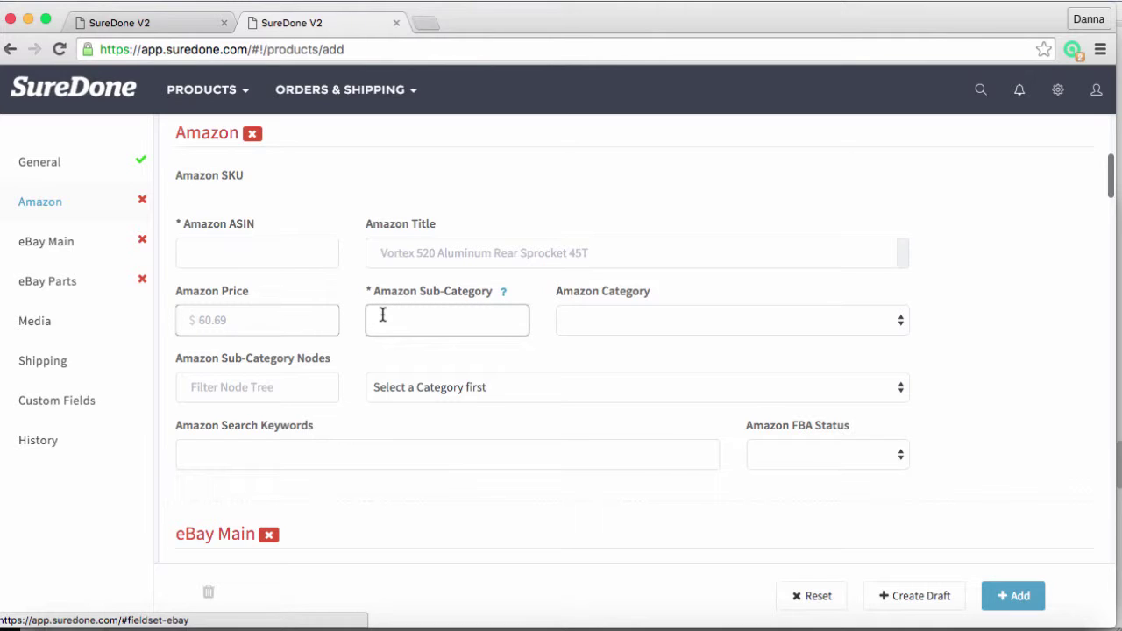
left_click(382, 317)
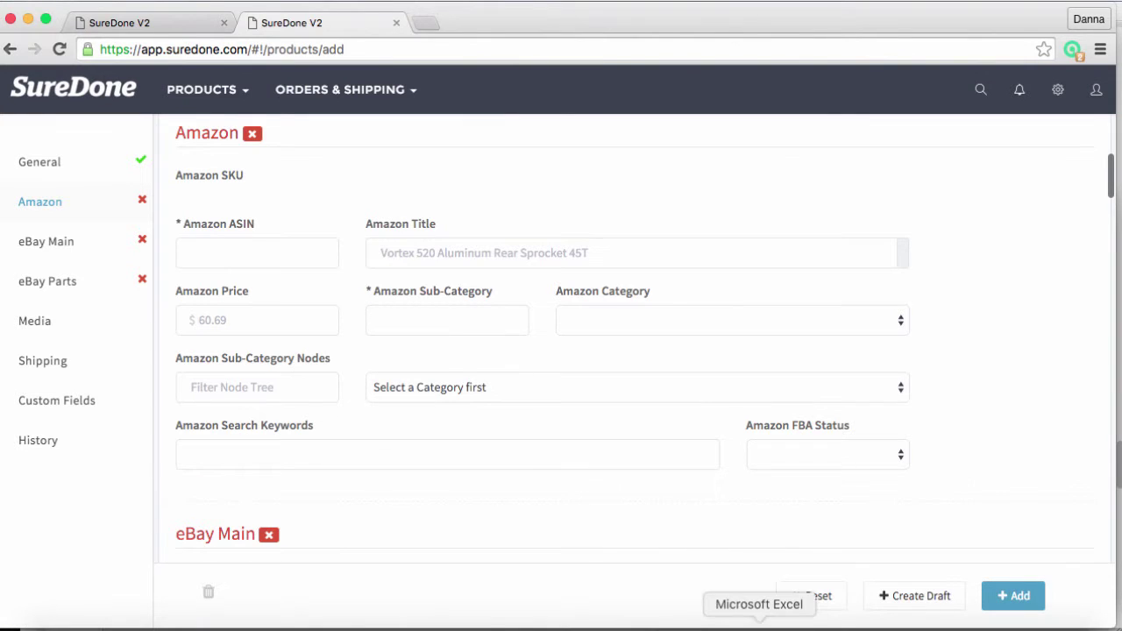
left_click(713, 624)
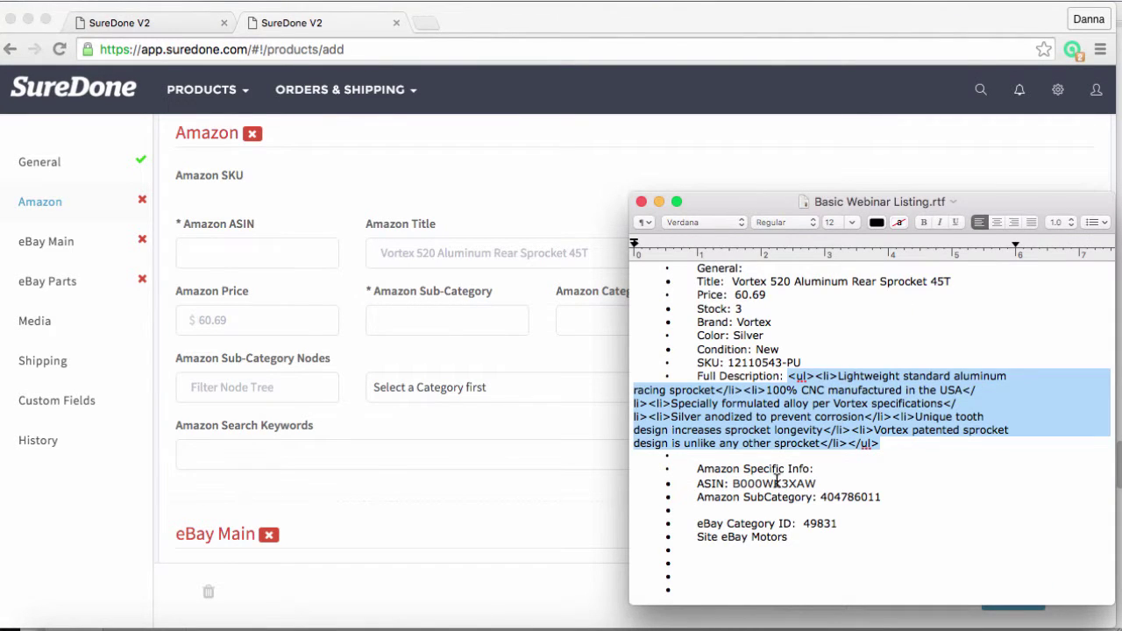
double_click(775, 483)
left_click(289, 248)
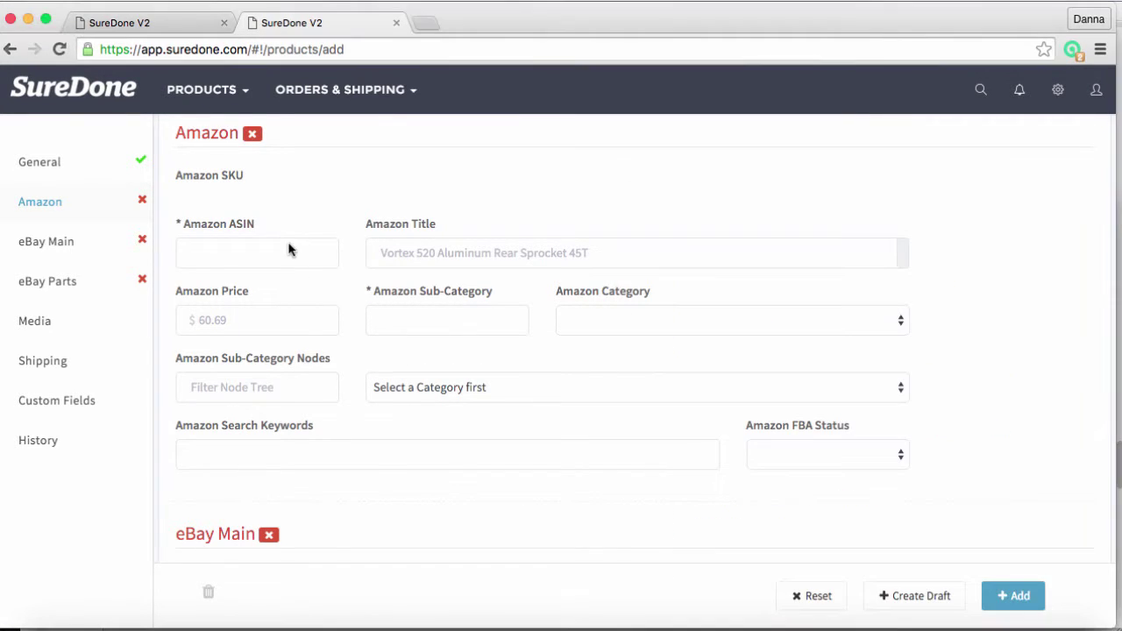
left_click(289, 248)
key("super+v")
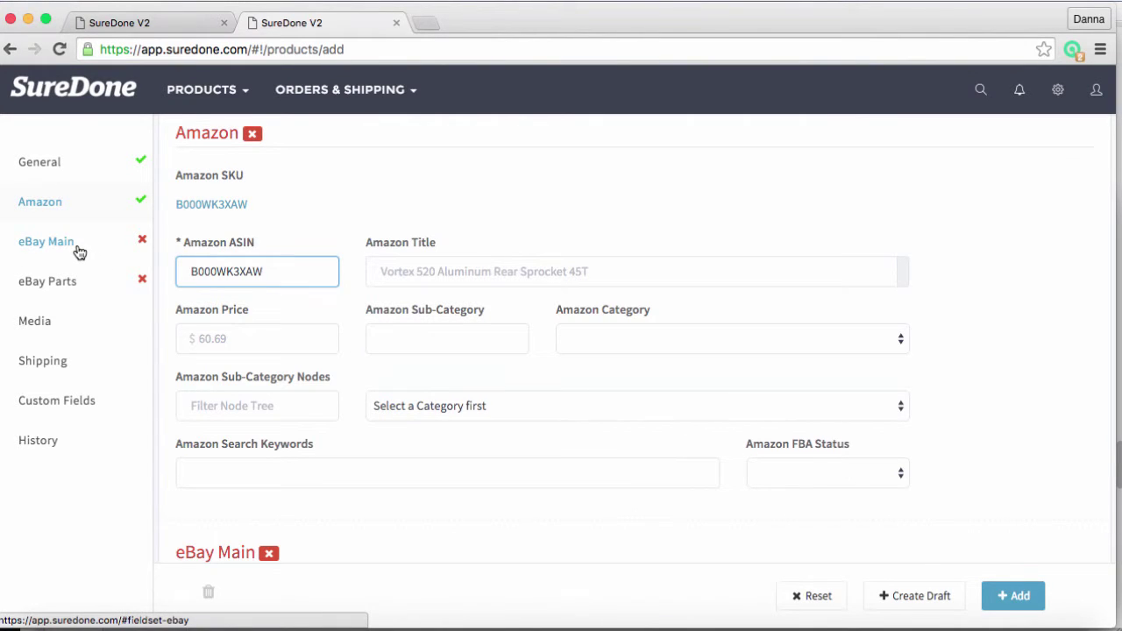
- Search the eBay Main categories for "Sprockets" and assign the eBay Motors motorcycle category Chains, Sprockets & Parts
left_click(48, 242)
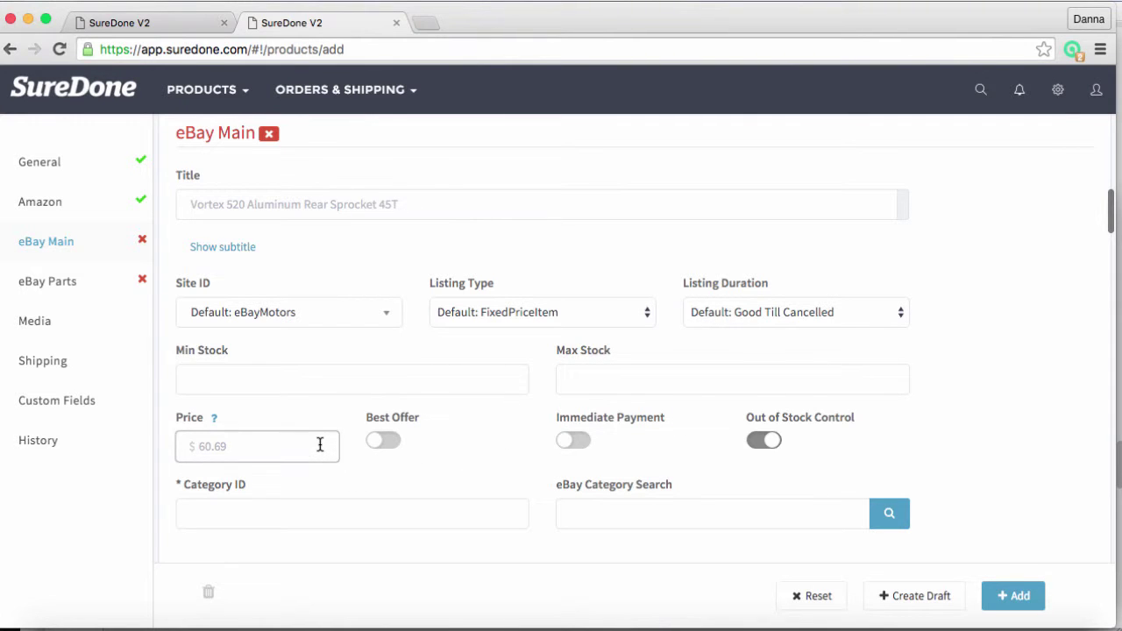
left_click(603, 511)
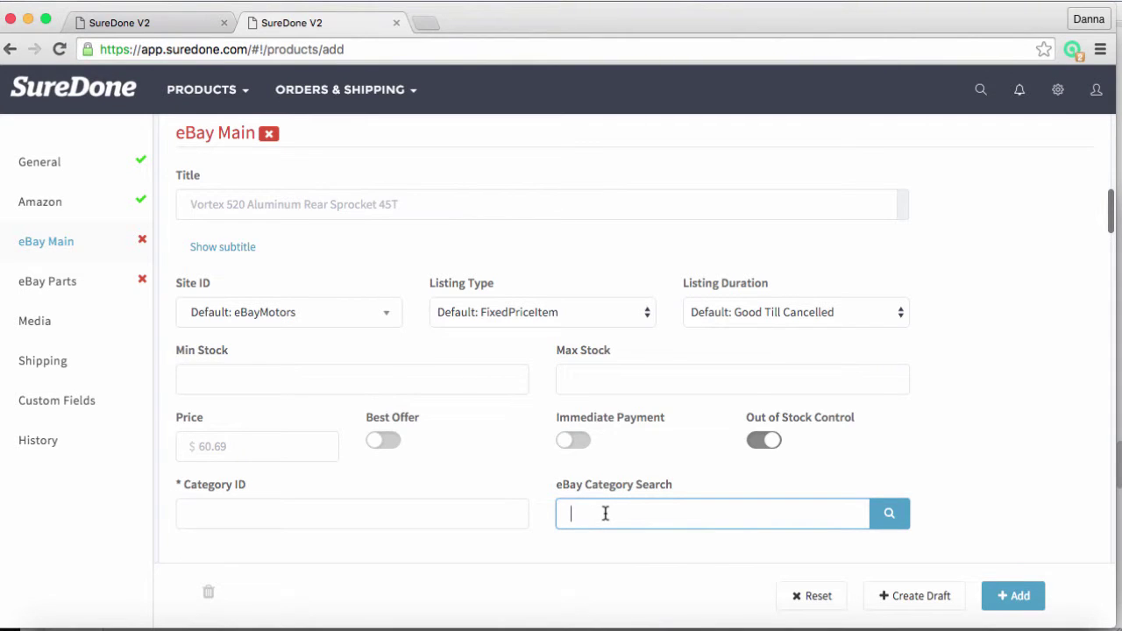
type("Sprockets")
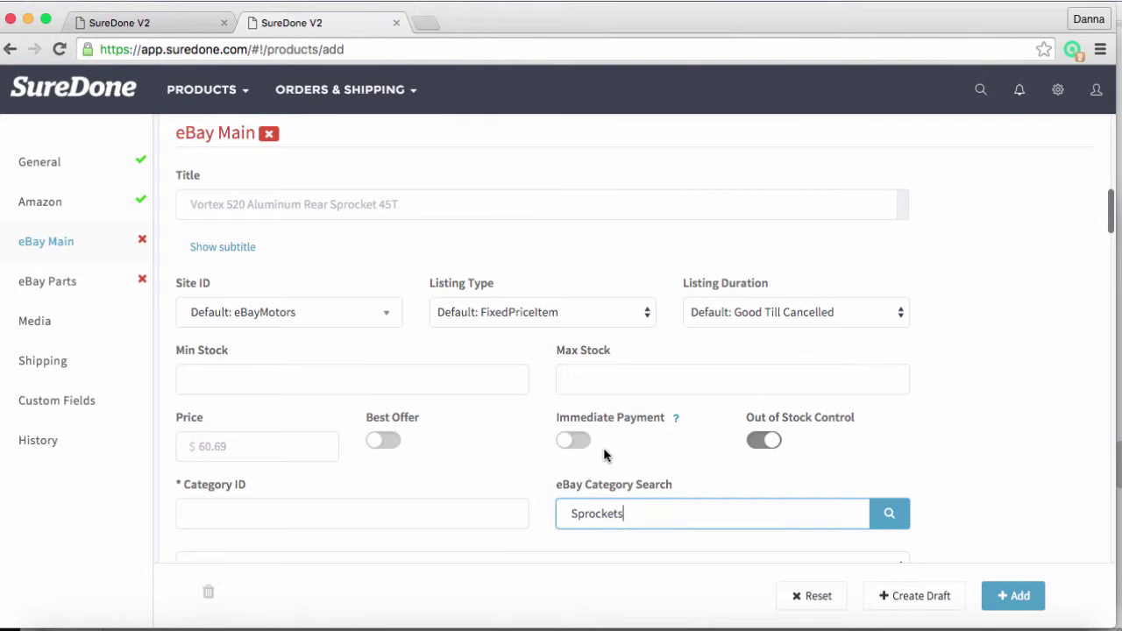
scroll(604, 454, "down", 3)
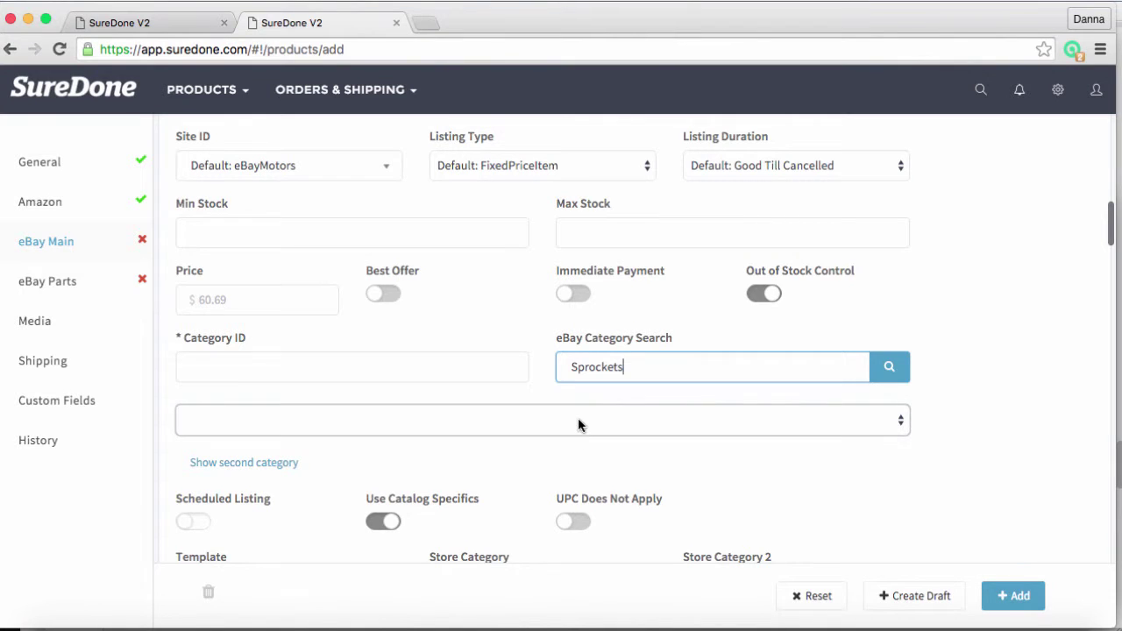
left_click(576, 417)
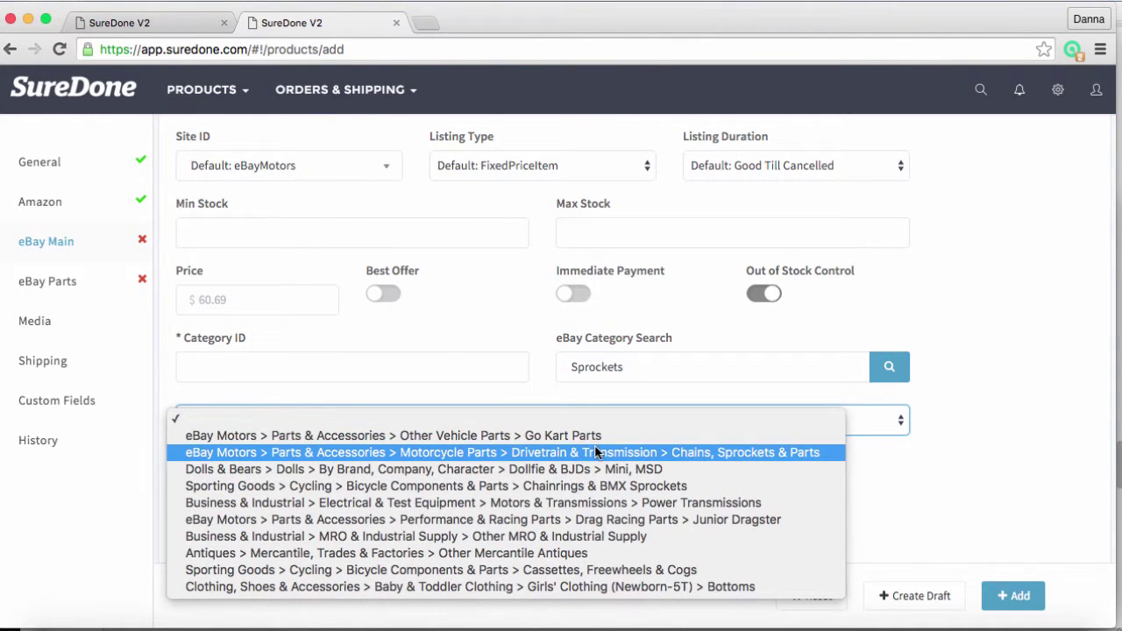
left_click(595, 452)
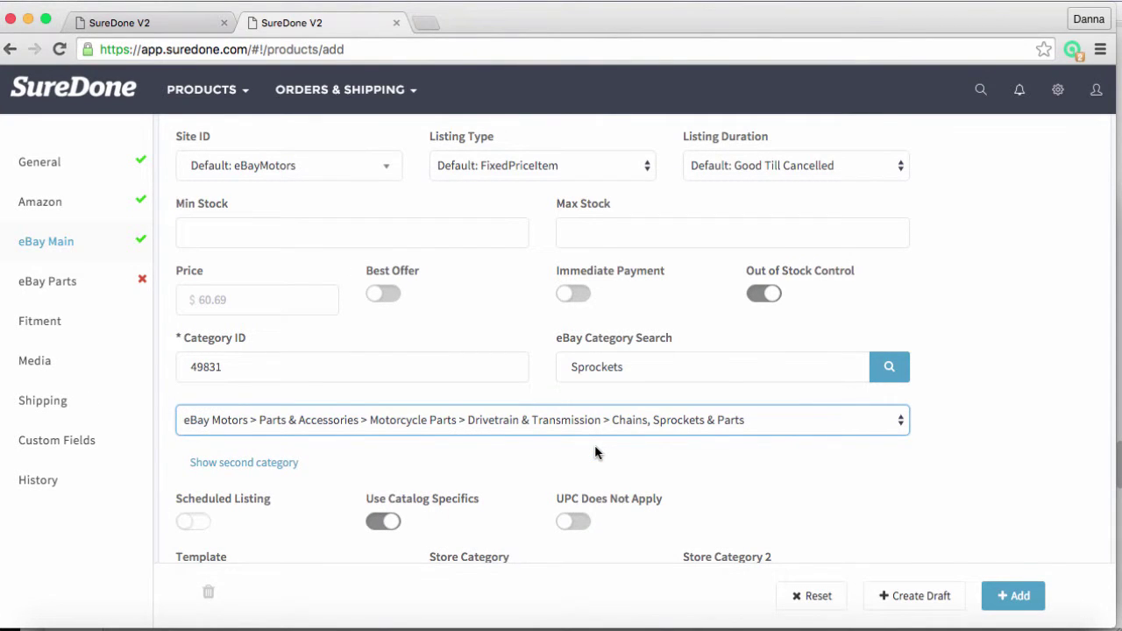
- Upload the image 573579-TR-1.jpg from the Vortex 520 images folder to the product's Media
scroll(595, 452, "down", 1)
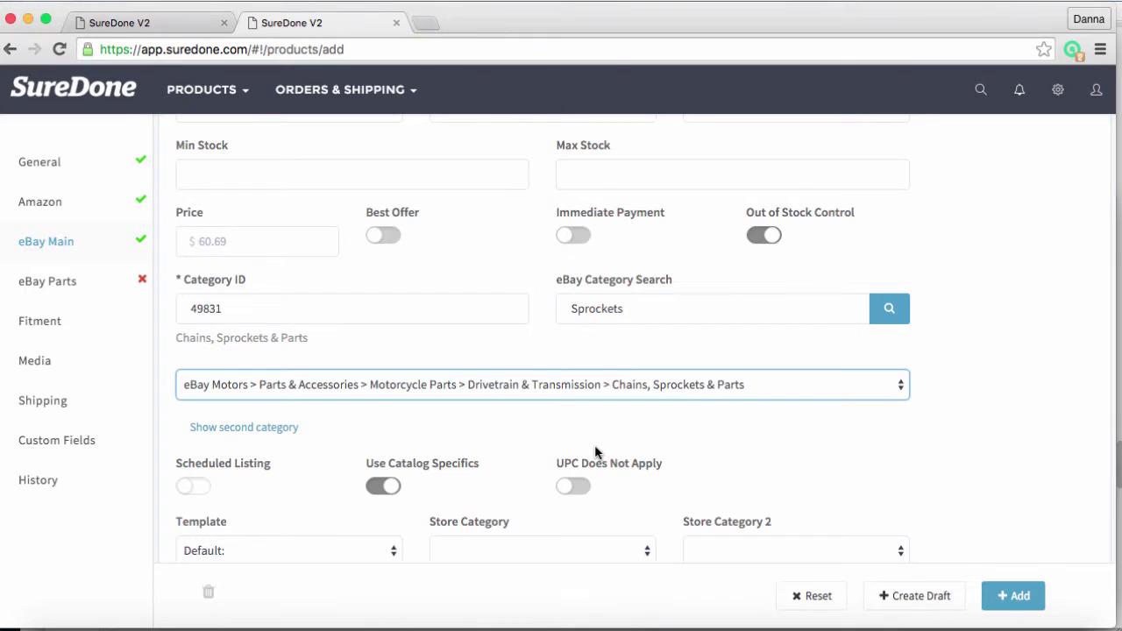
scroll(594, 453, "down", 1)
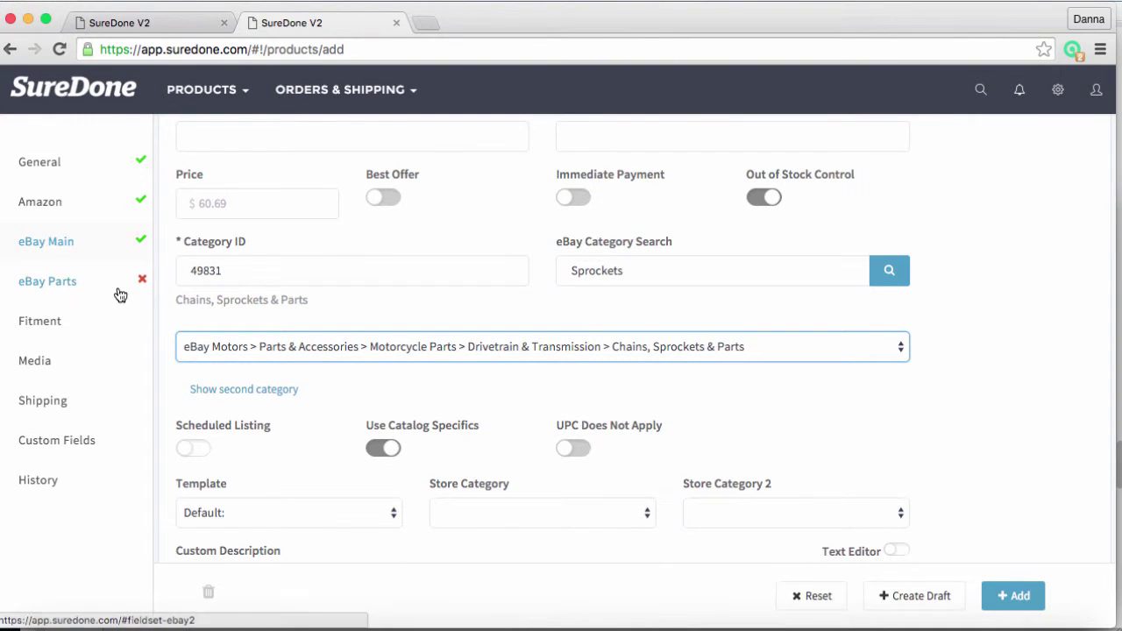
left_click(51, 365)
left_click(51, 363)
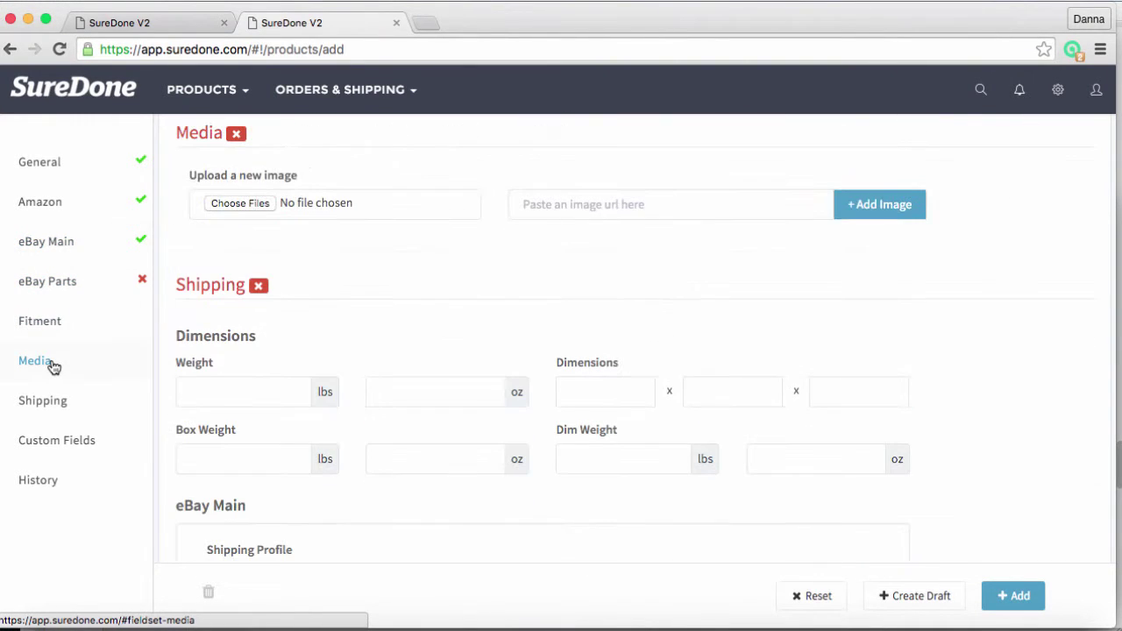
left_click(241, 202)
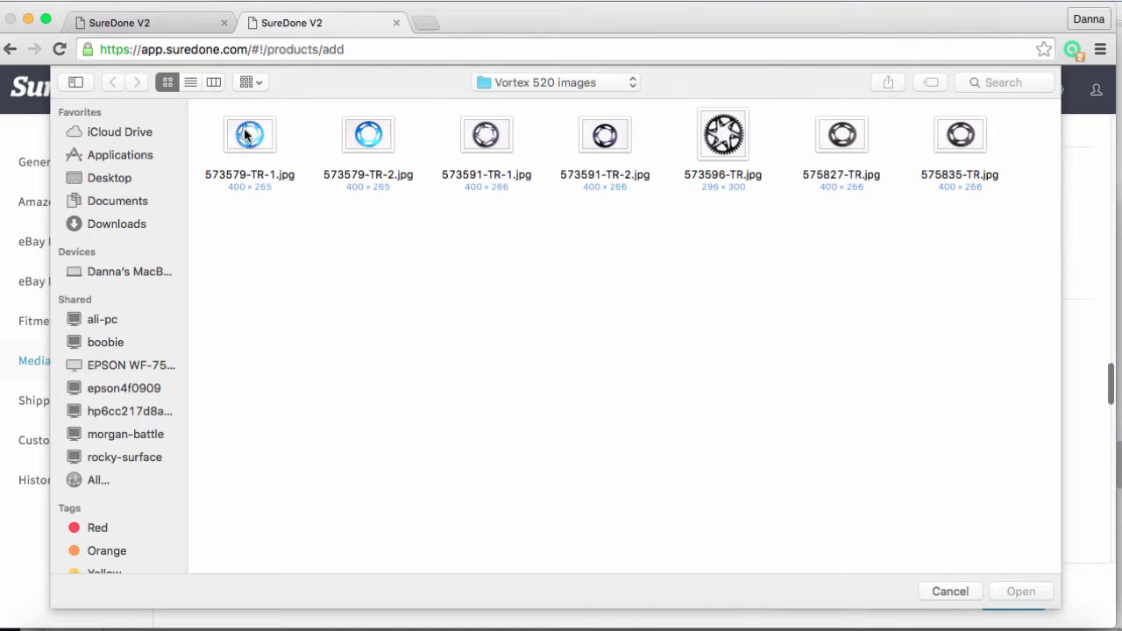
left_click(245, 133)
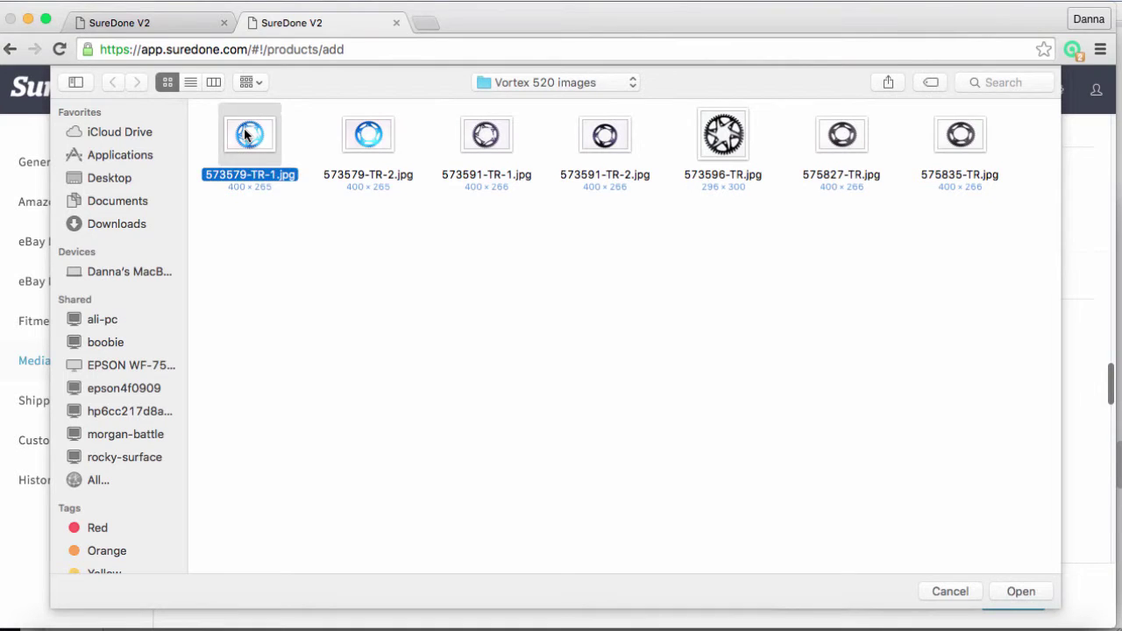
left_click(1017, 592)
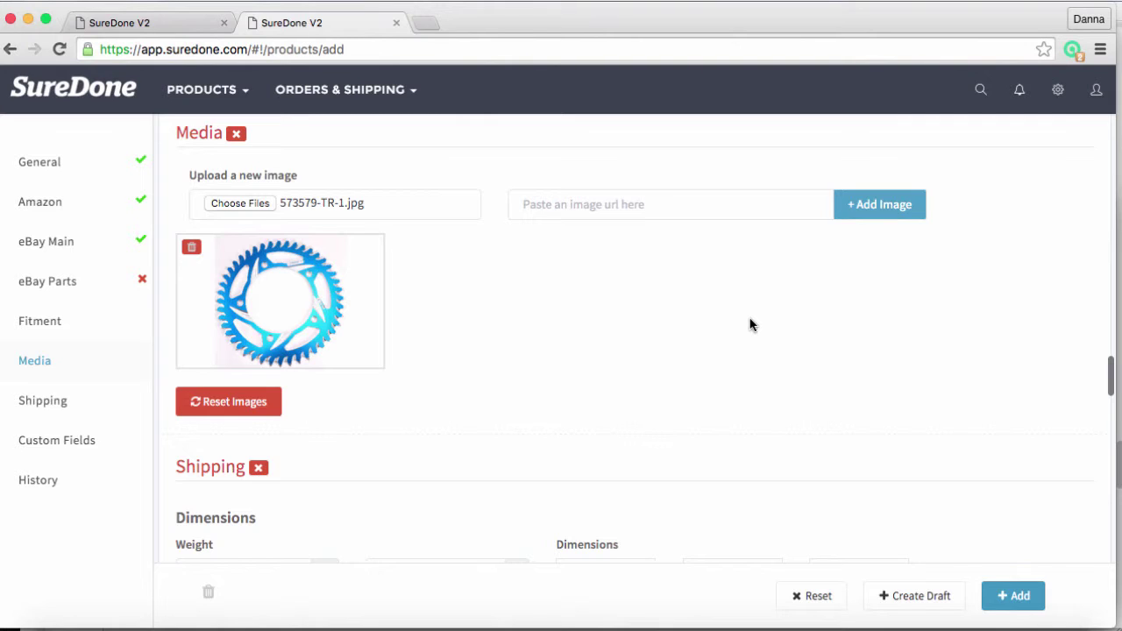
left_click(663, 210)
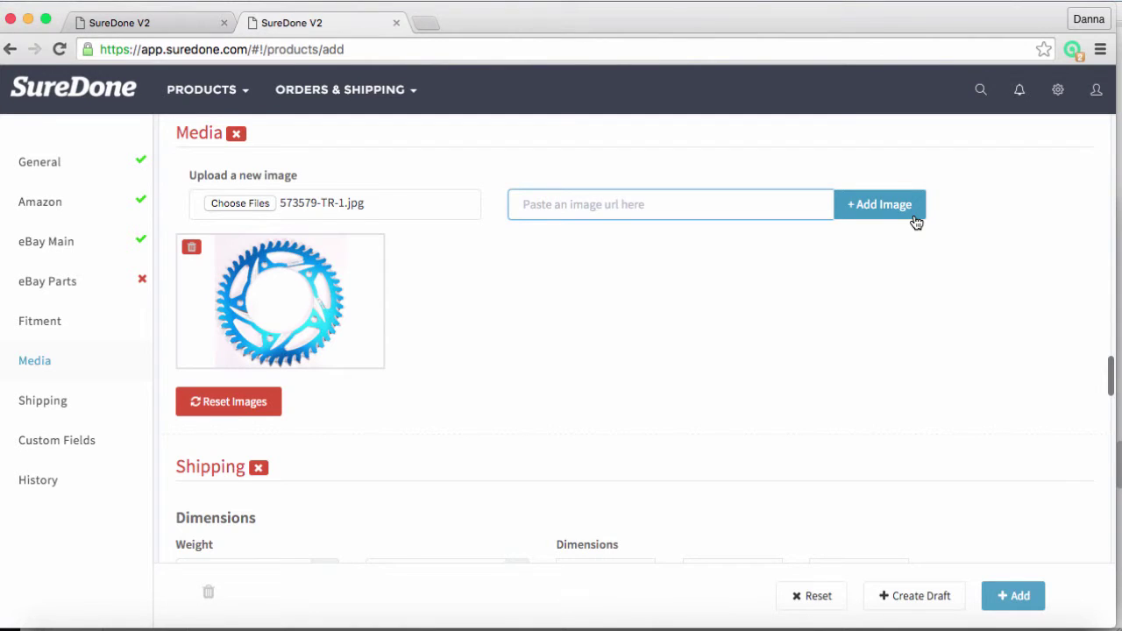
- Keep the eBay Main default shipping profile Flat:FedEx Ground o(Free),1 business day and default return profile Returns Accepted,Buyer,14 Days,Money Back#1
scroll(716, 373, "down", 5)
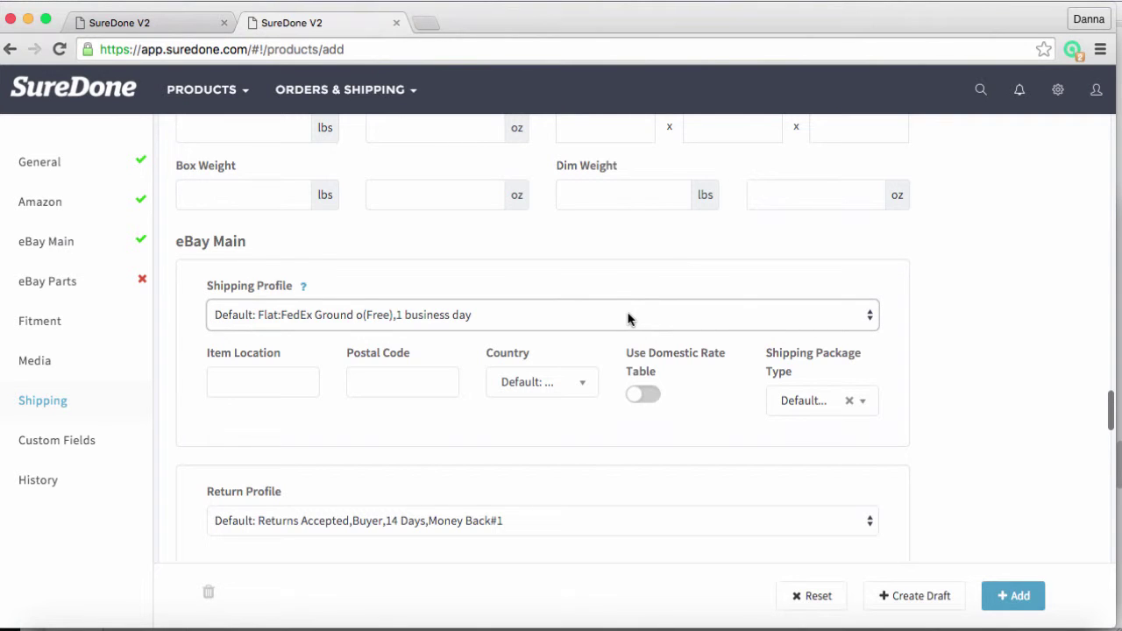
left_click(628, 319)
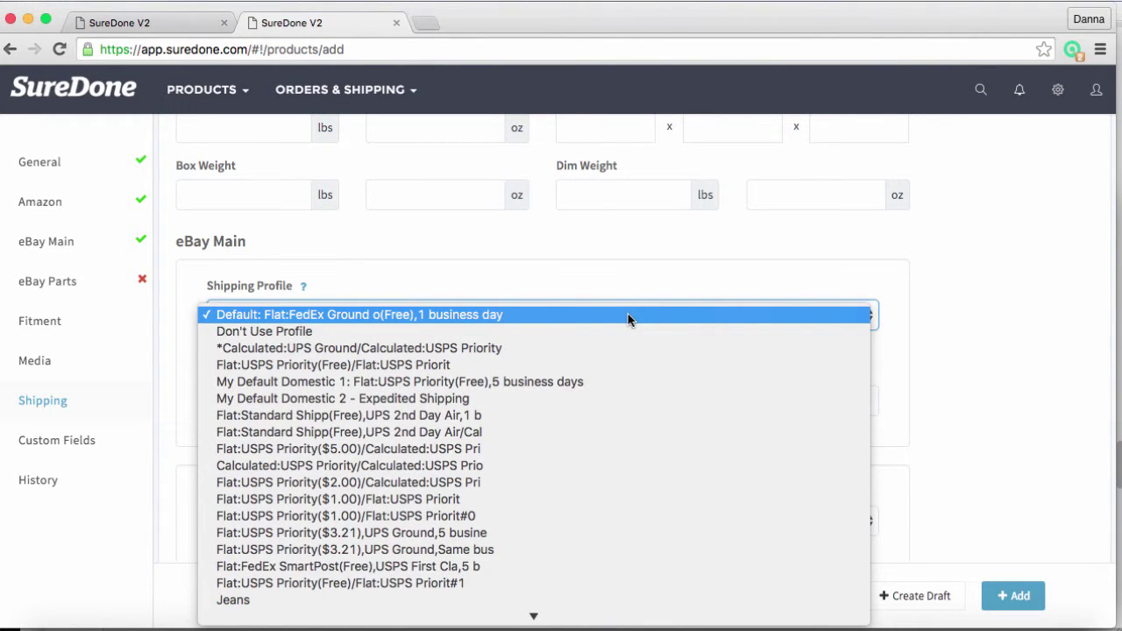
left_click(628, 314)
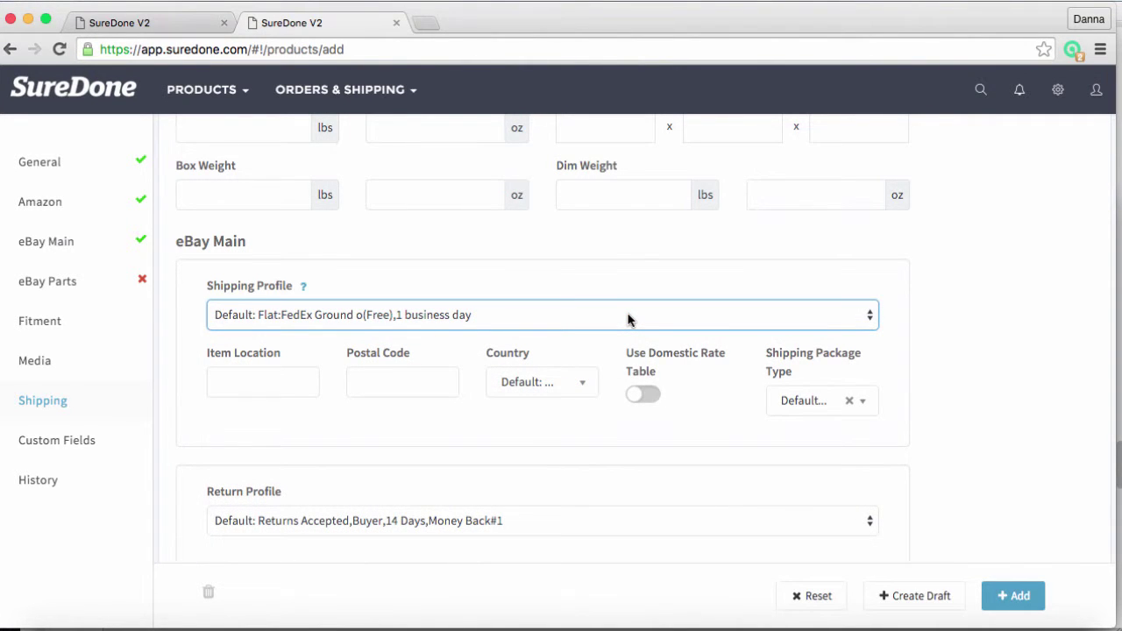
scroll(628, 320, "down", 3)
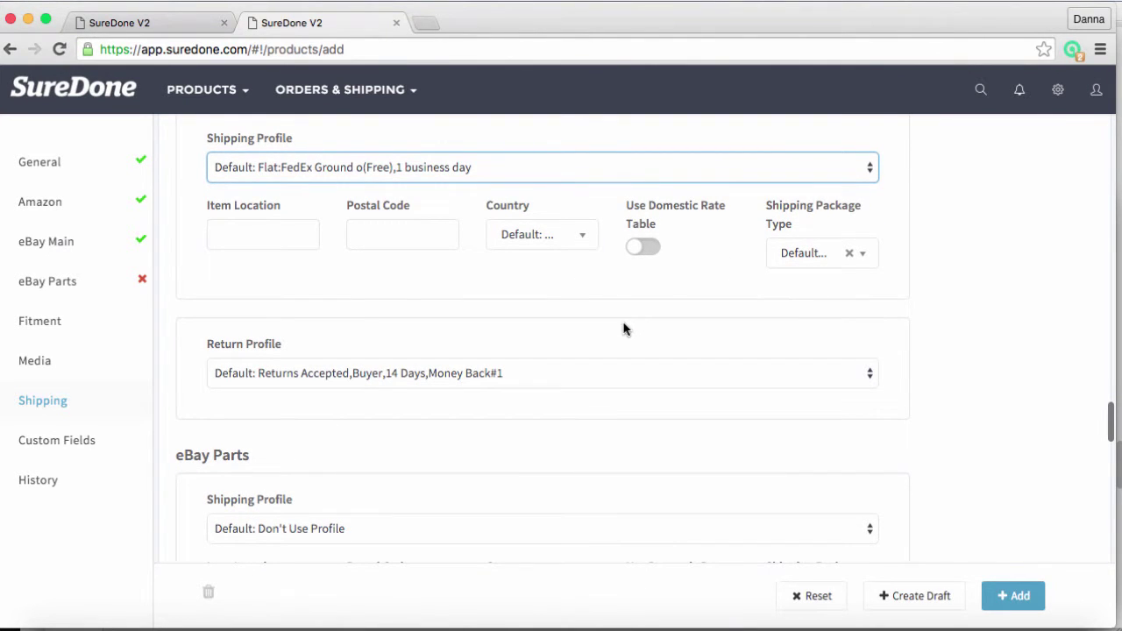
left_click(600, 377)
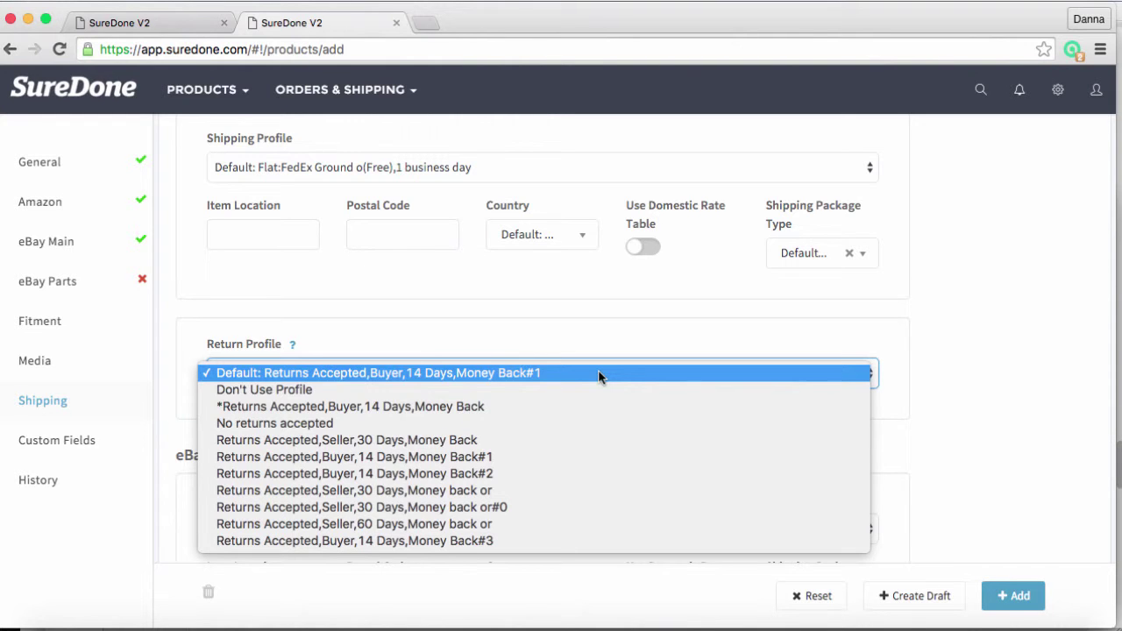
left_click(599, 373)
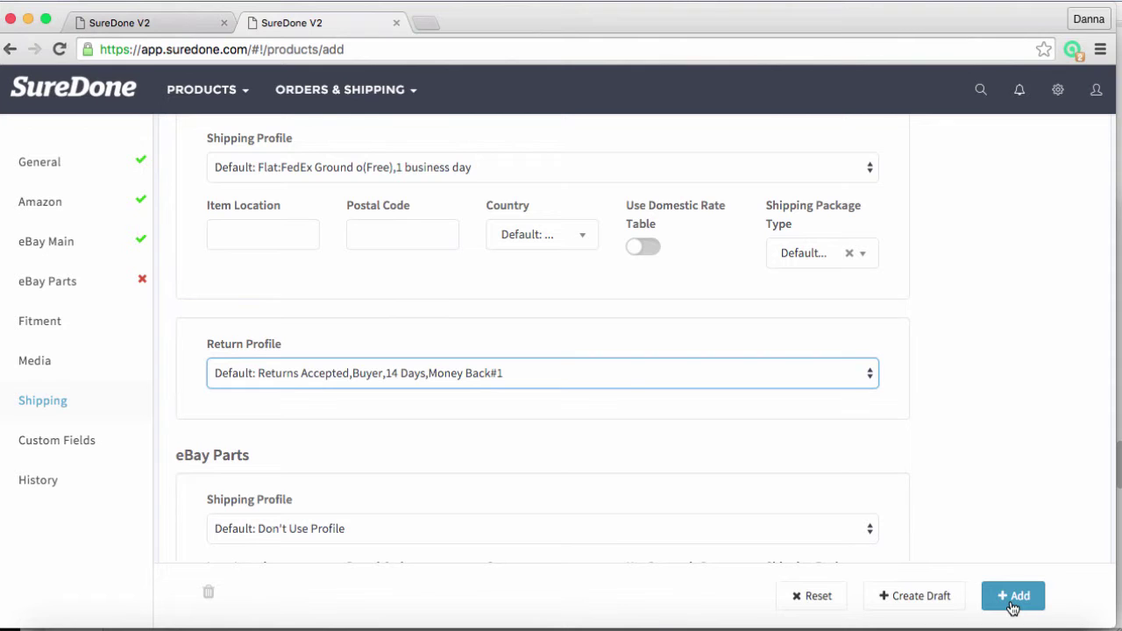
- Add the completed product to save it and submit it to its selected sales channels
left_click(1013, 605)
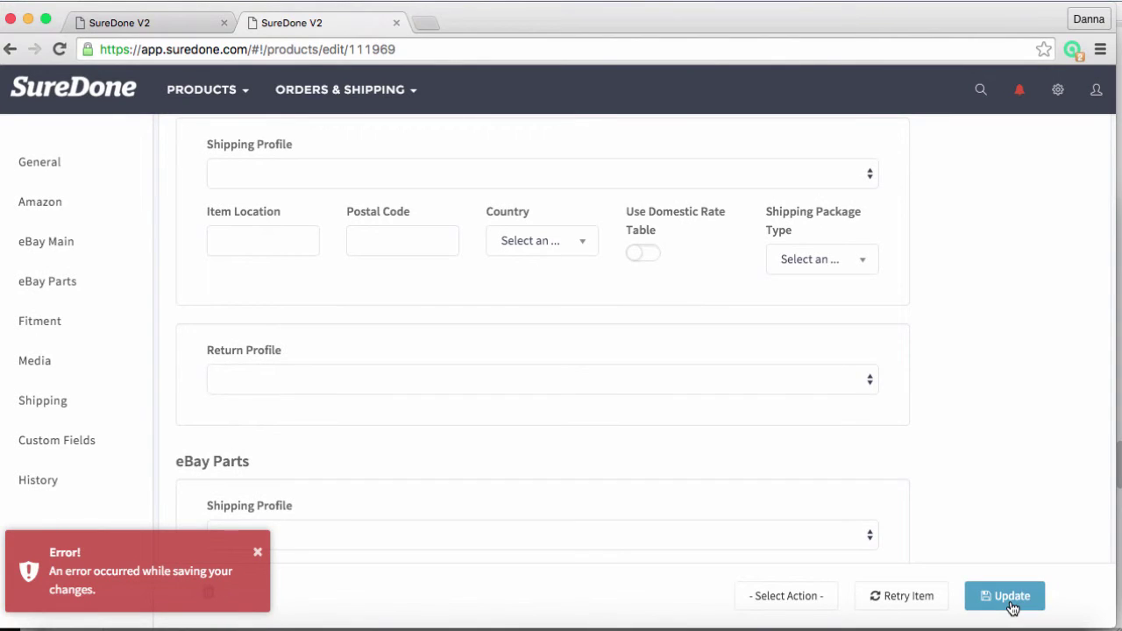
left_click(1012, 605)
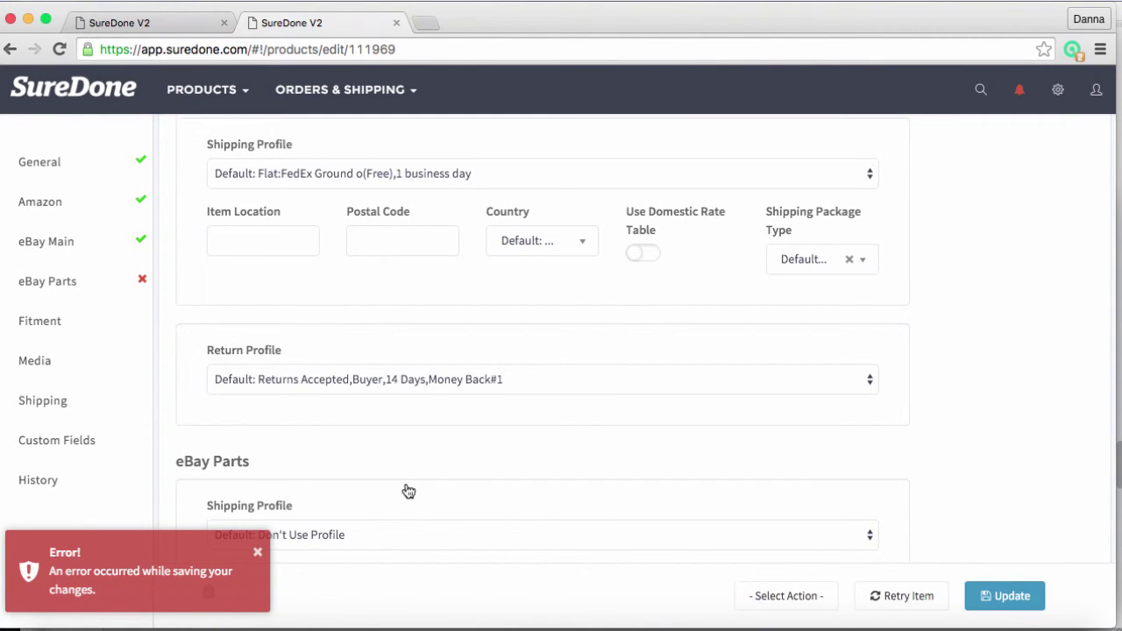
scroll(390, 499, "down", 1)
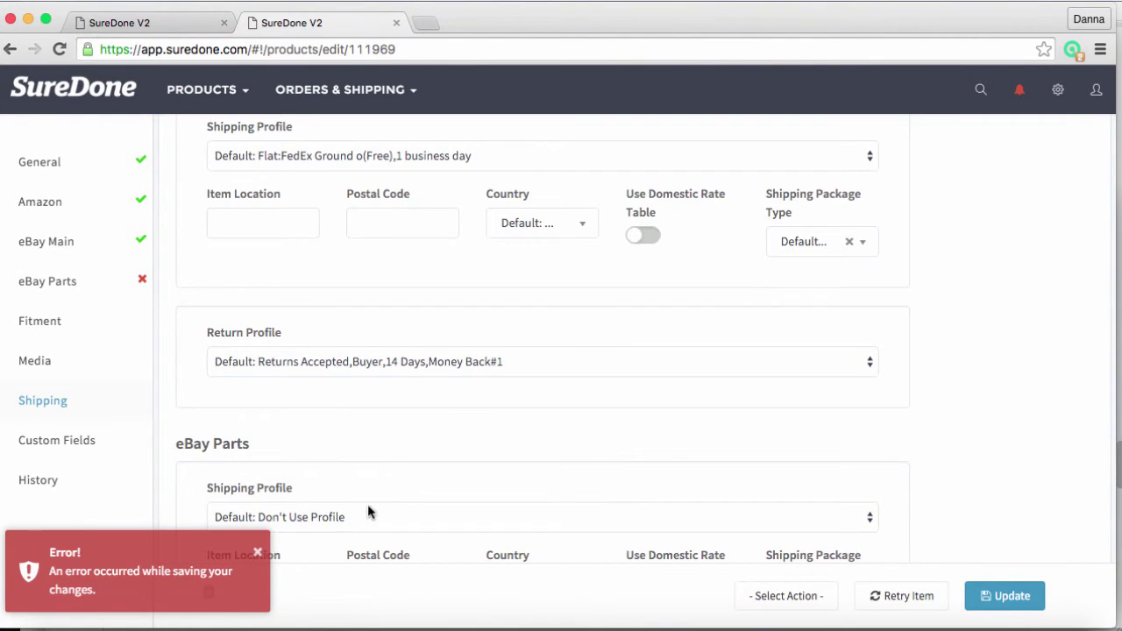
- Dismiss the save notification and examine the Error Logs for the new product's messages, closing them when done
left_click(260, 553)
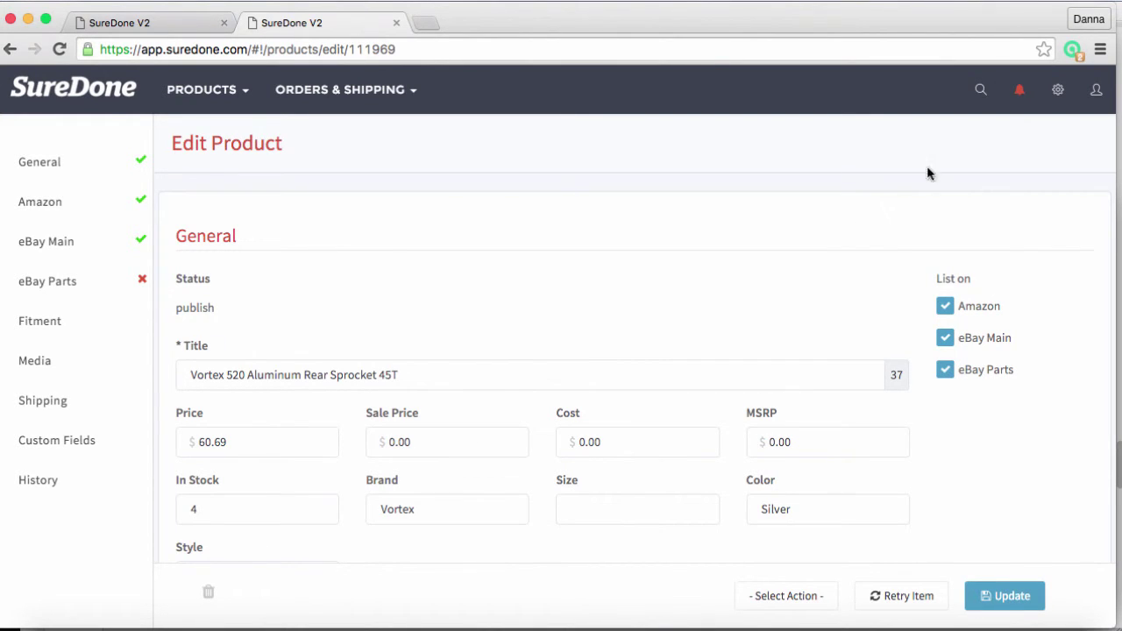
left_click(1019, 92)
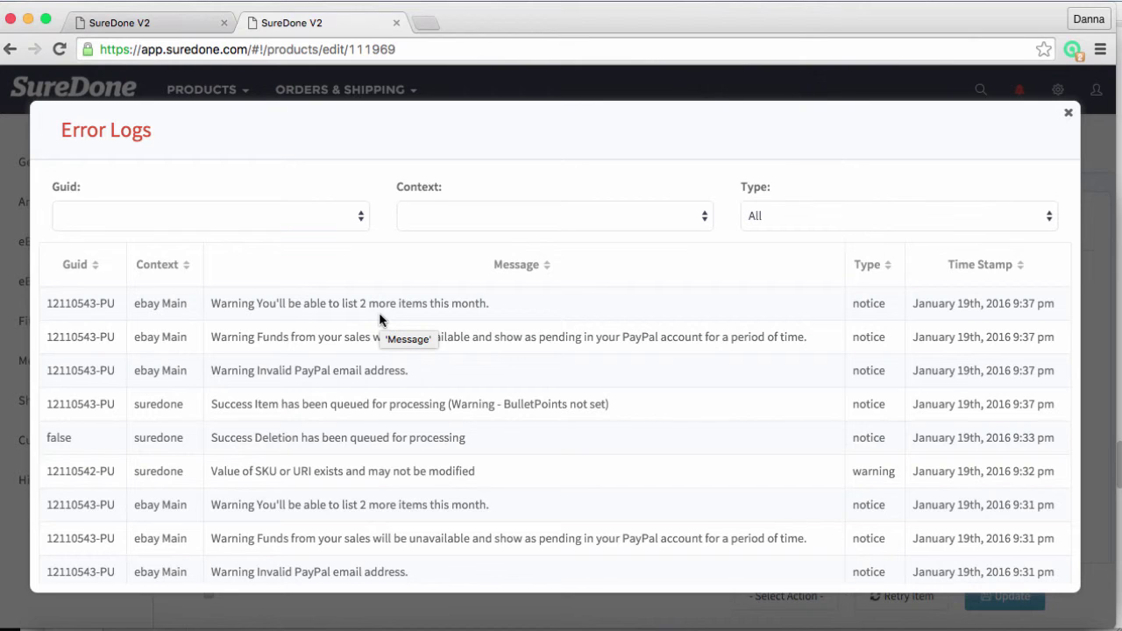
left_click(1067, 117)
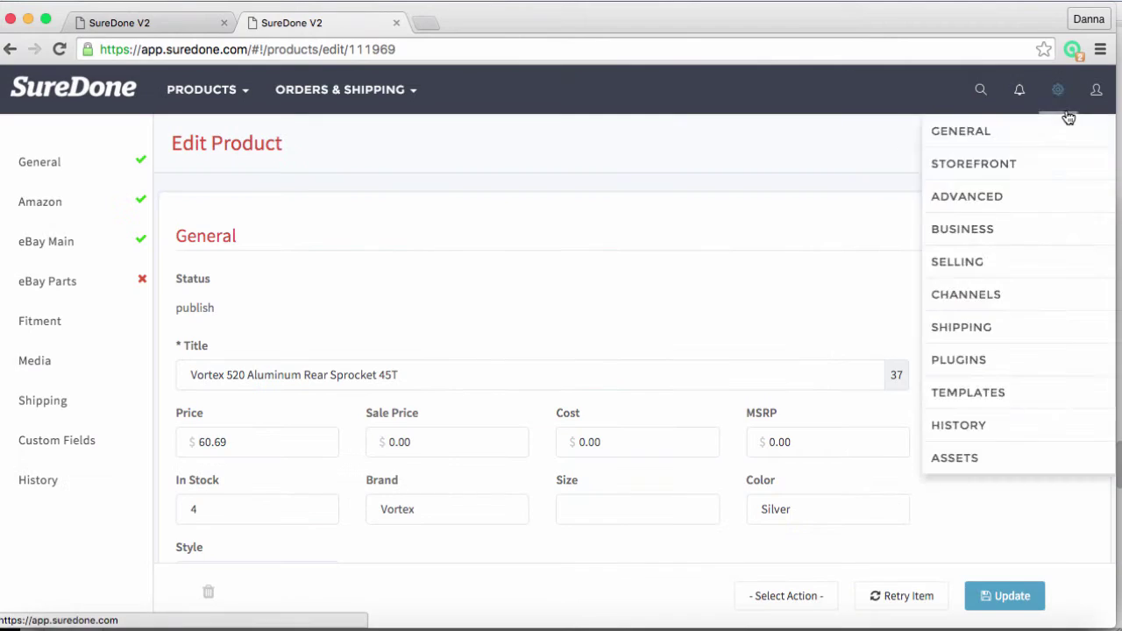
- Open the product's live eBay listing from its eBay Main item ID and review the listing details, item specifics and description
left_click(75, 248)
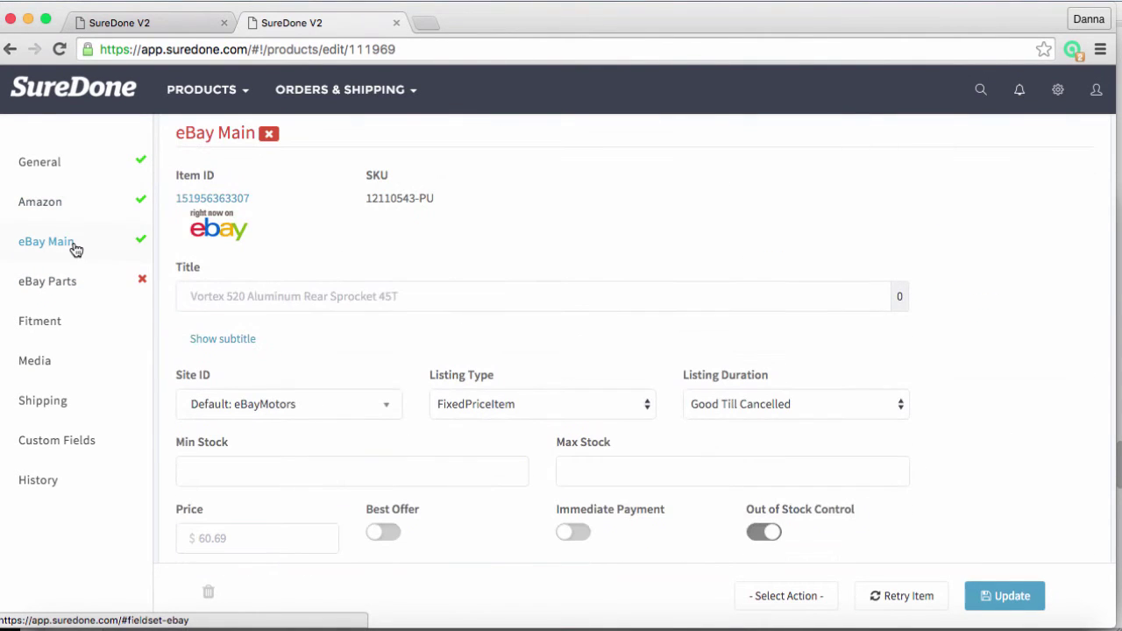
left_click(234, 199)
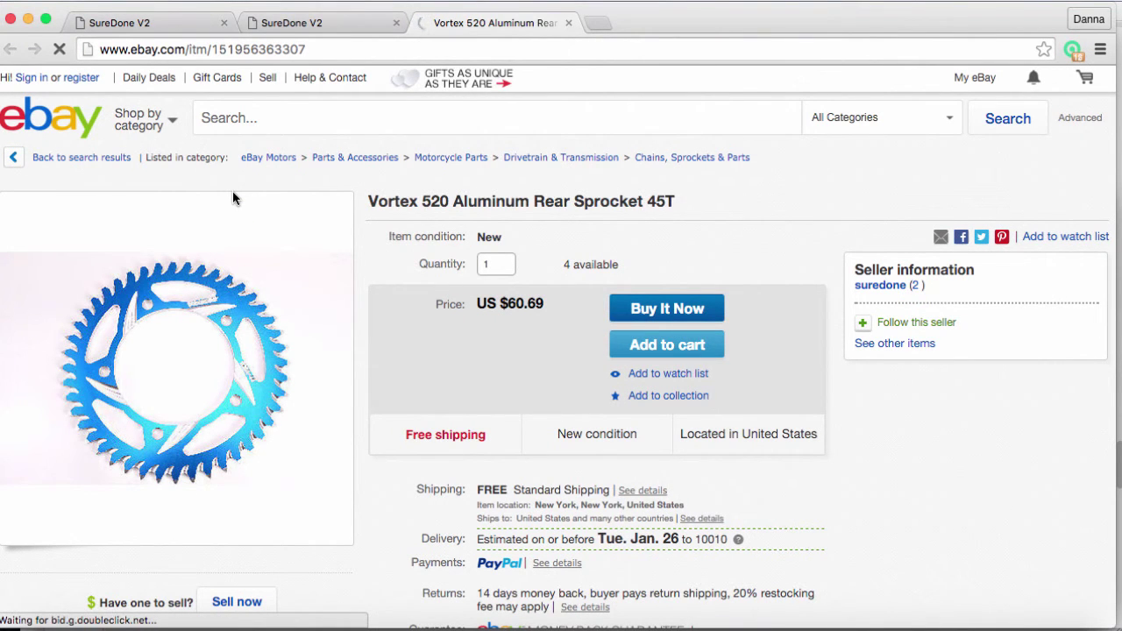
scroll(227, 422, "down", 10)
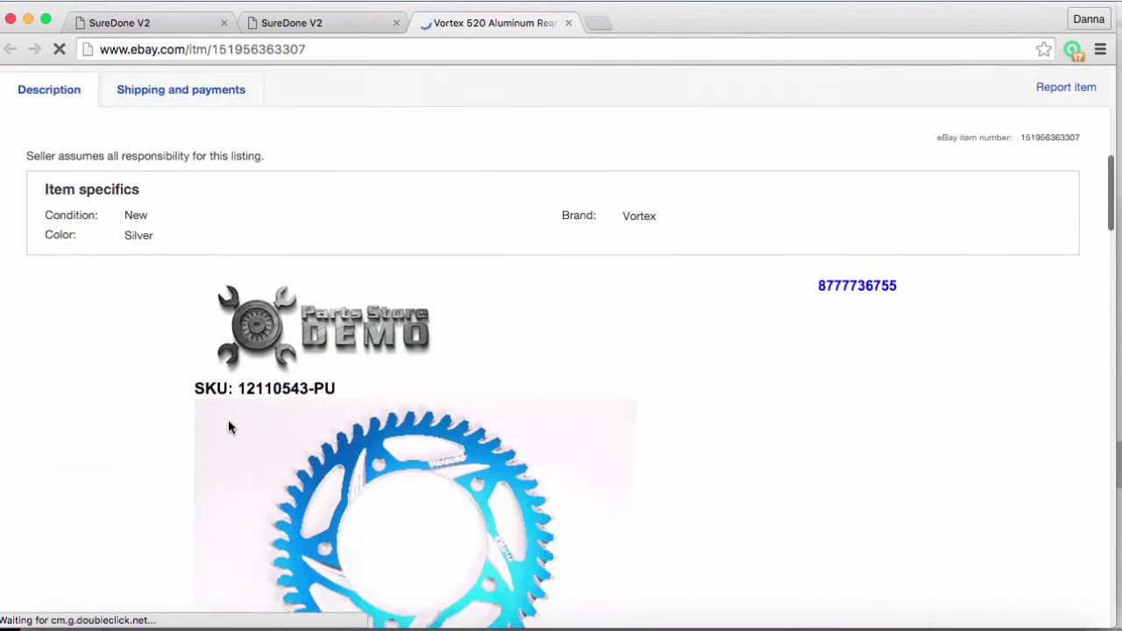
scroll(228, 427, "down", 10)
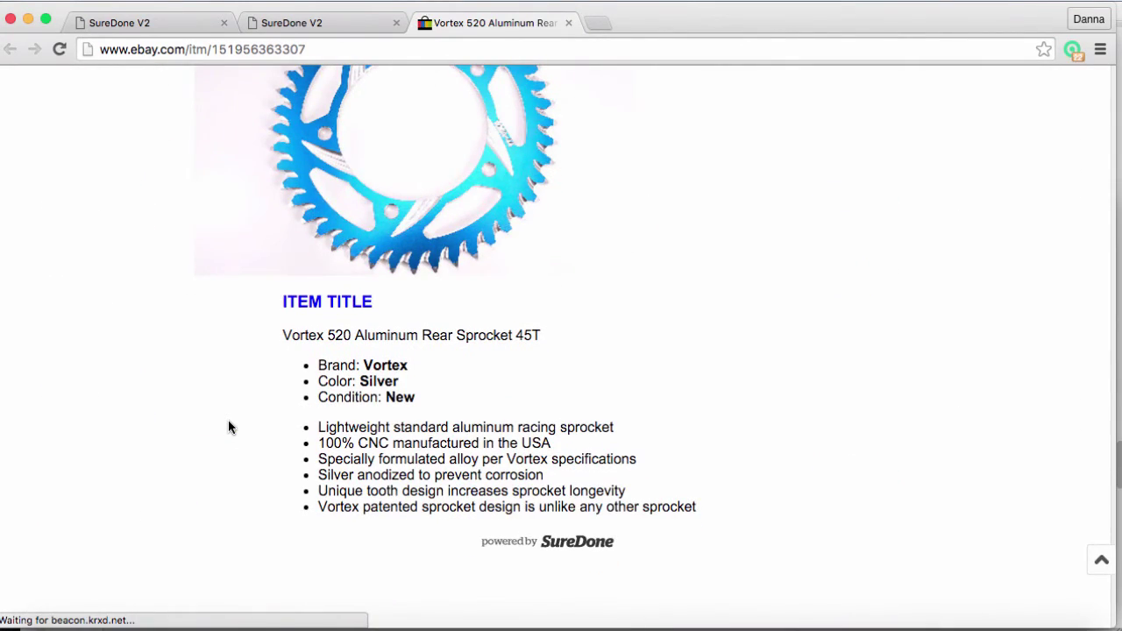
scroll(228, 427, "up", 15)
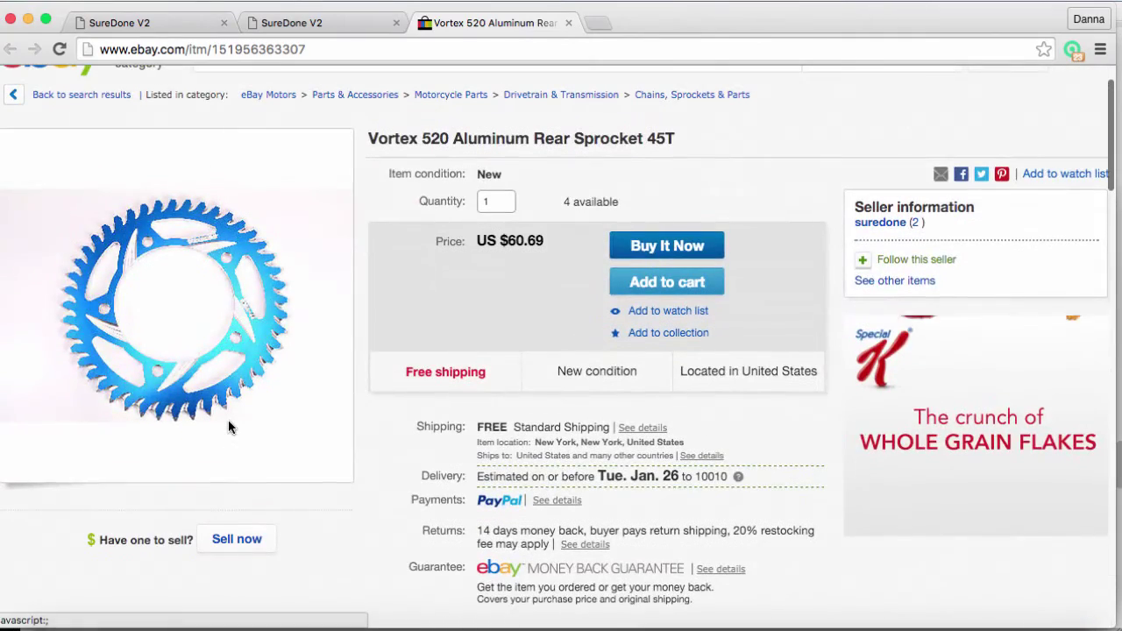